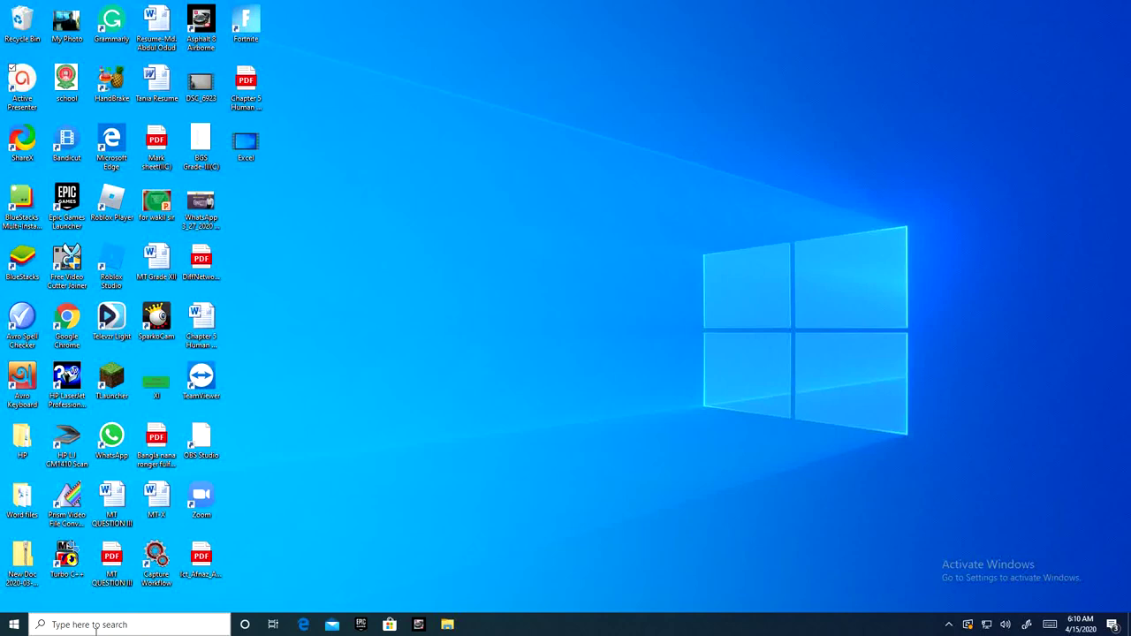
# - Launch Microsoft Excel 2010 by searching 'excel' from the Windows taskbar
pyautogui.click(99, 625)
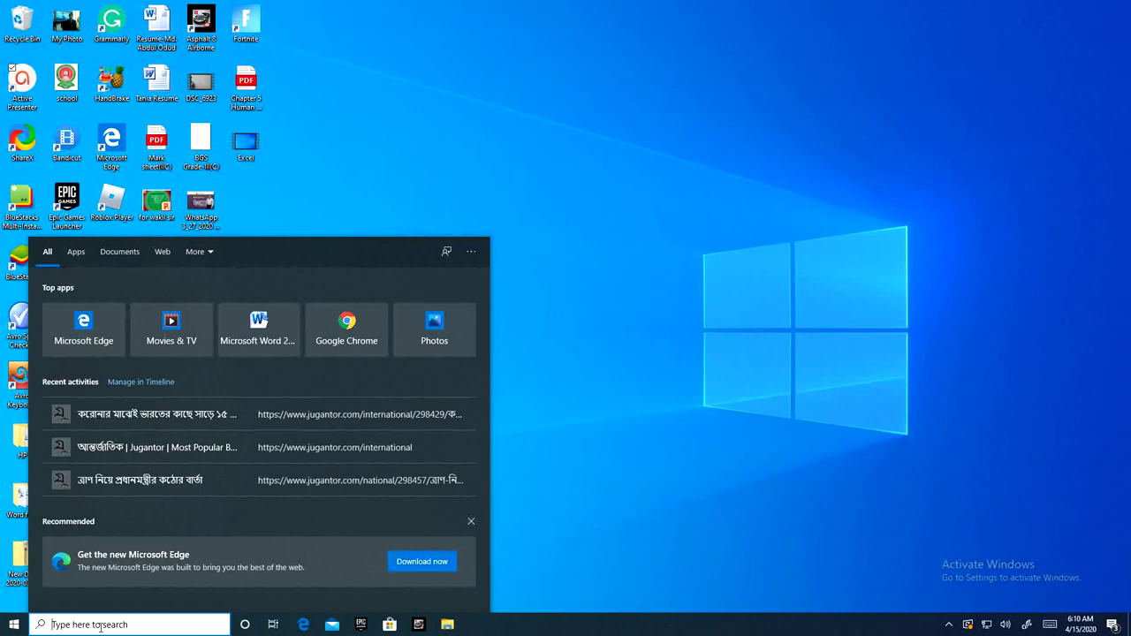
pyautogui.write('excel')
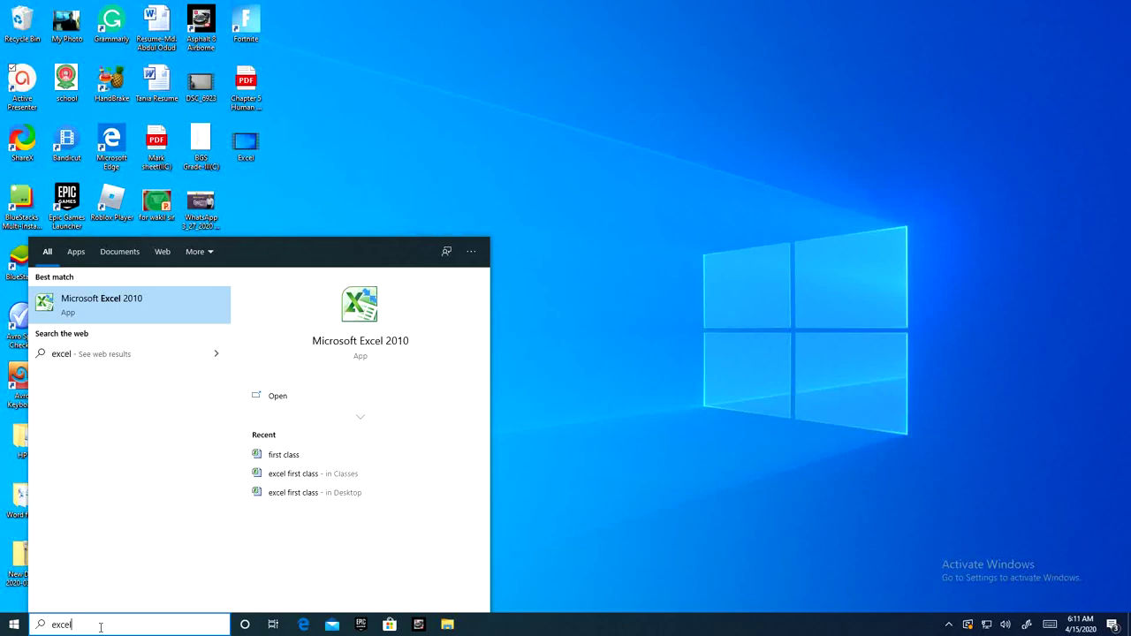
pyautogui.press('Return')
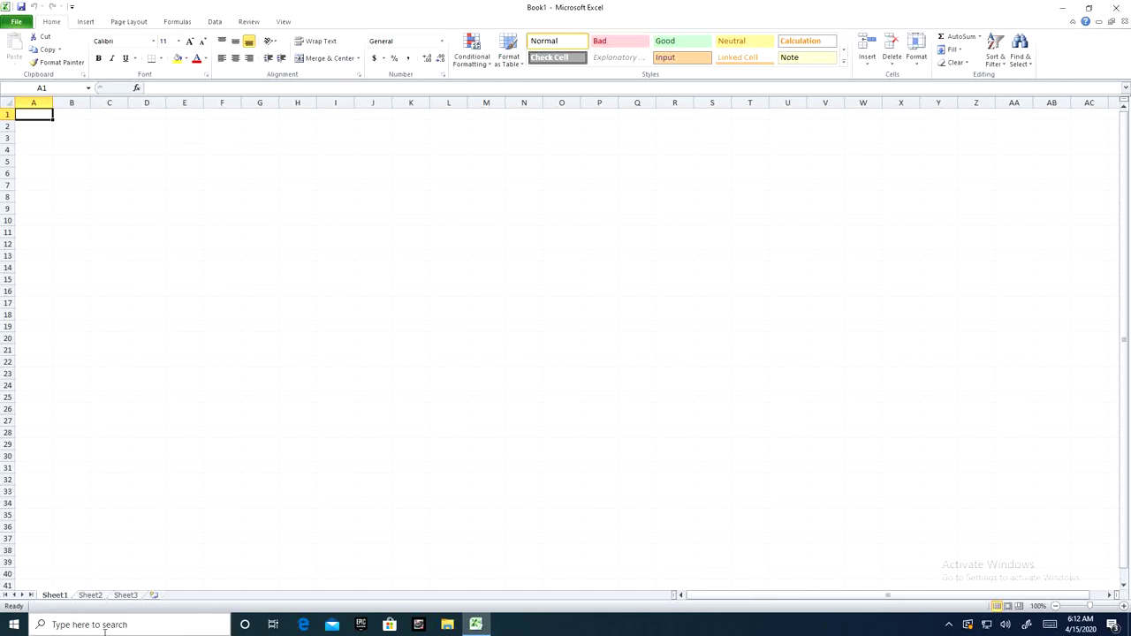
# - Browse Sheet1 to Sheet3, add a new worksheet Sheet4, and return to Sheet1
pyautogui.click(89, 596)
pyautogui.click(129, 596)
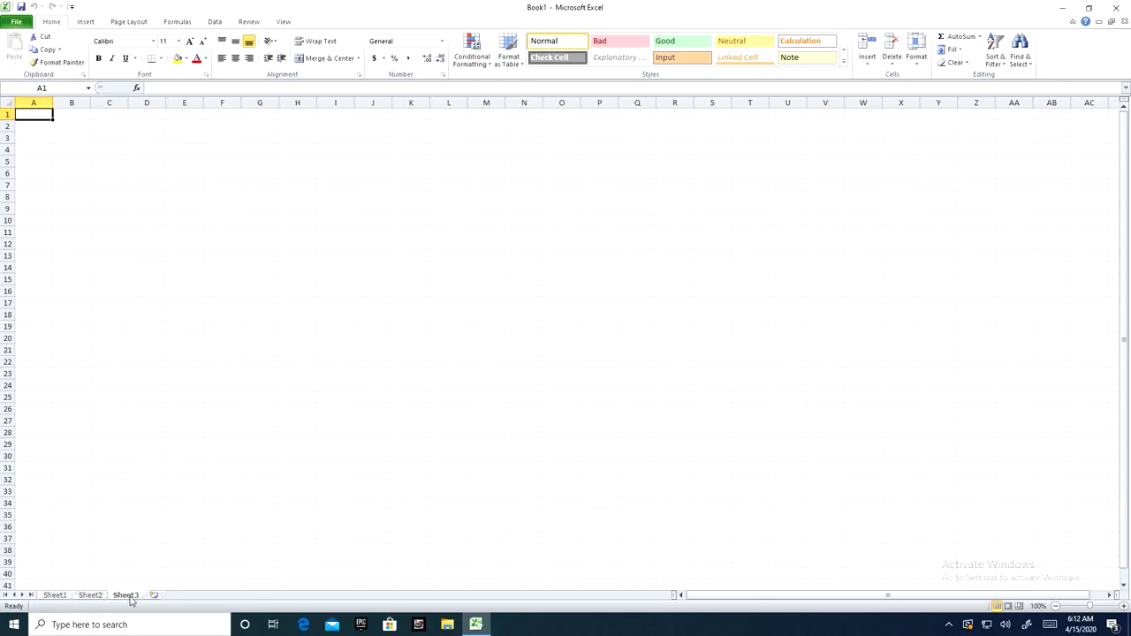
pyautogui.click(58, 596)
pyautogui.click(87, 597)
pyautogui.click(133, 597)
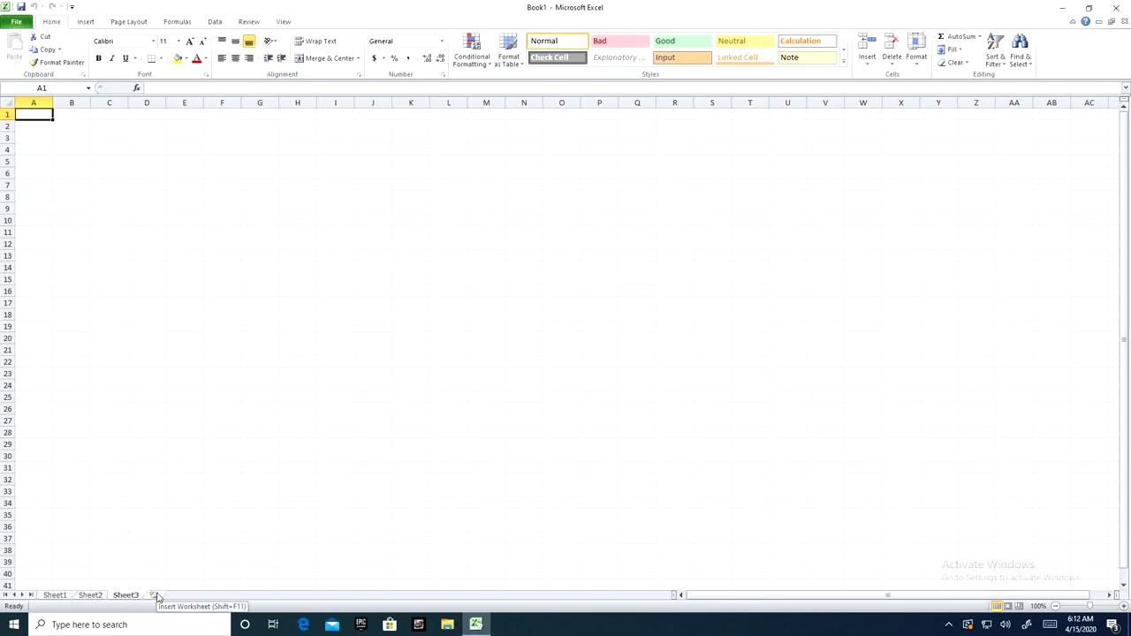
pyautogui.click(155, 597)
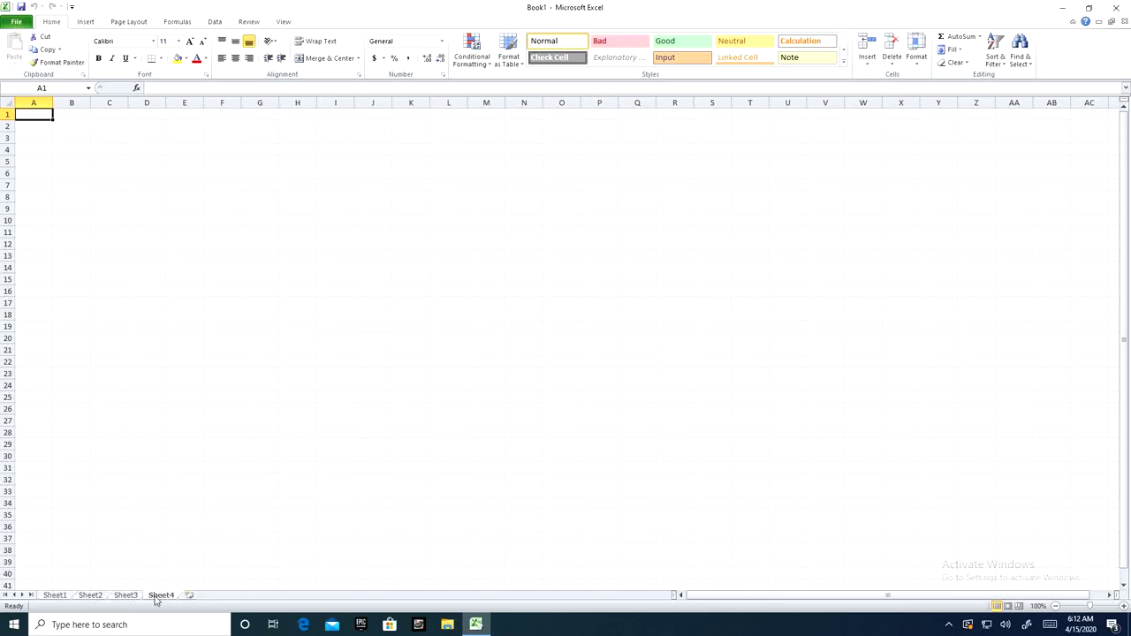
pyautogui.click(55, 596)
# - Select cells G6, K7, K11, H12 and H6 on Sheet1 in turn
pyautogui.click(252, 177)
pyautogui.click(396, 186)
pyautogui.click(411, 228)
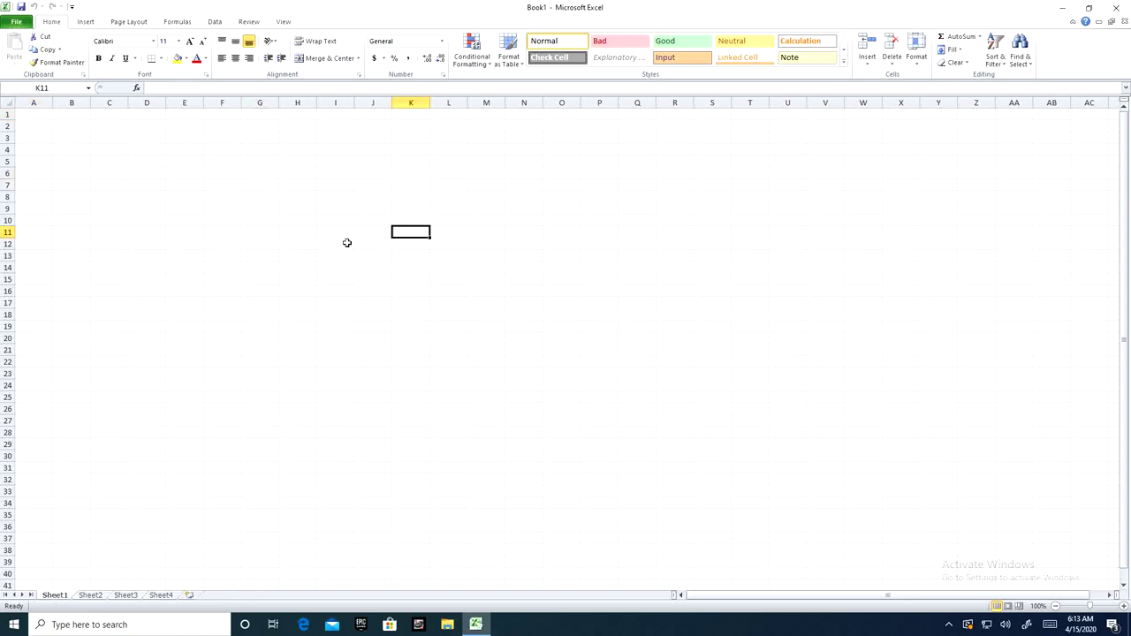
pyautogui.click(308, 243)
pyautogui.click(279, 176)
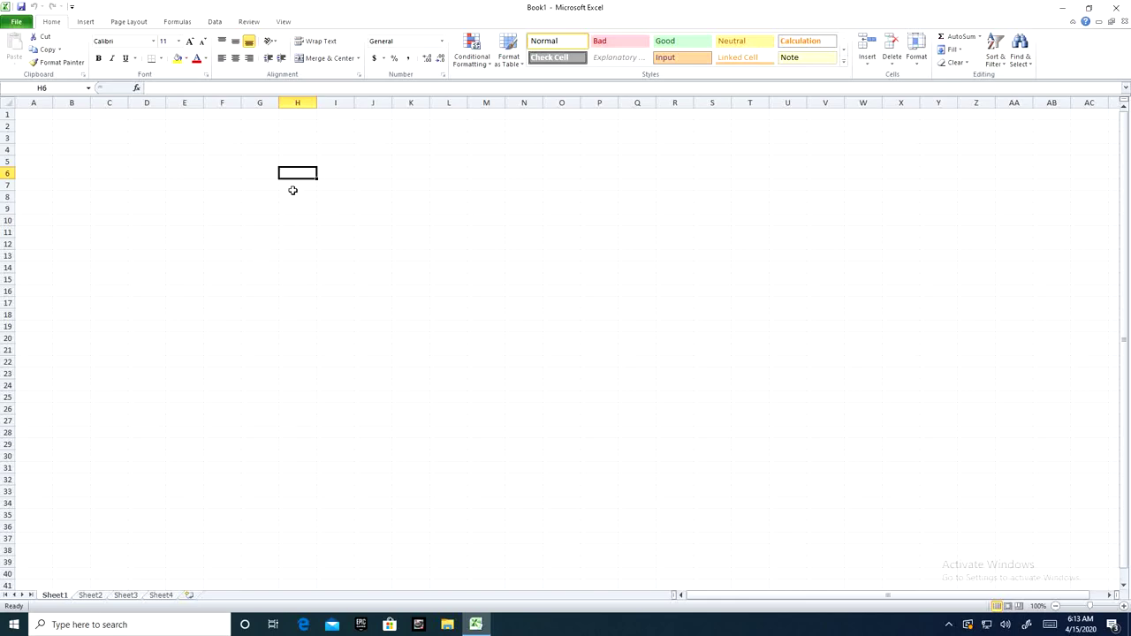
# - Select whole columns J, K and L, then whole rows 9, 8 and 7
pyautogui.click(370, 101)
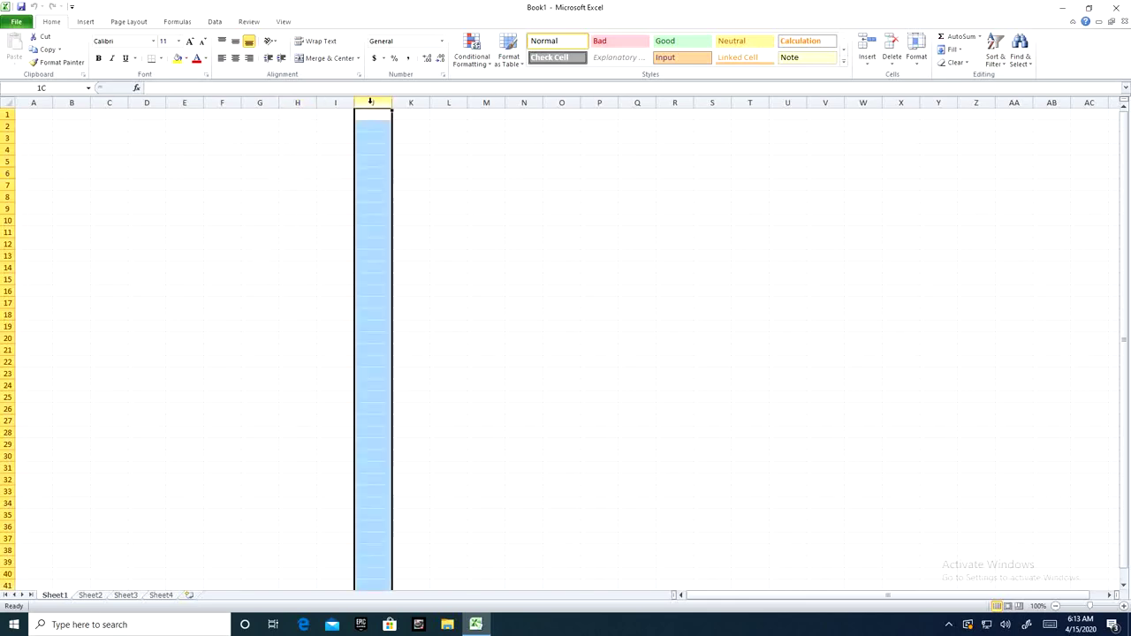
pyautogui.click(410, 101)
pyautogui.click(455, 102)
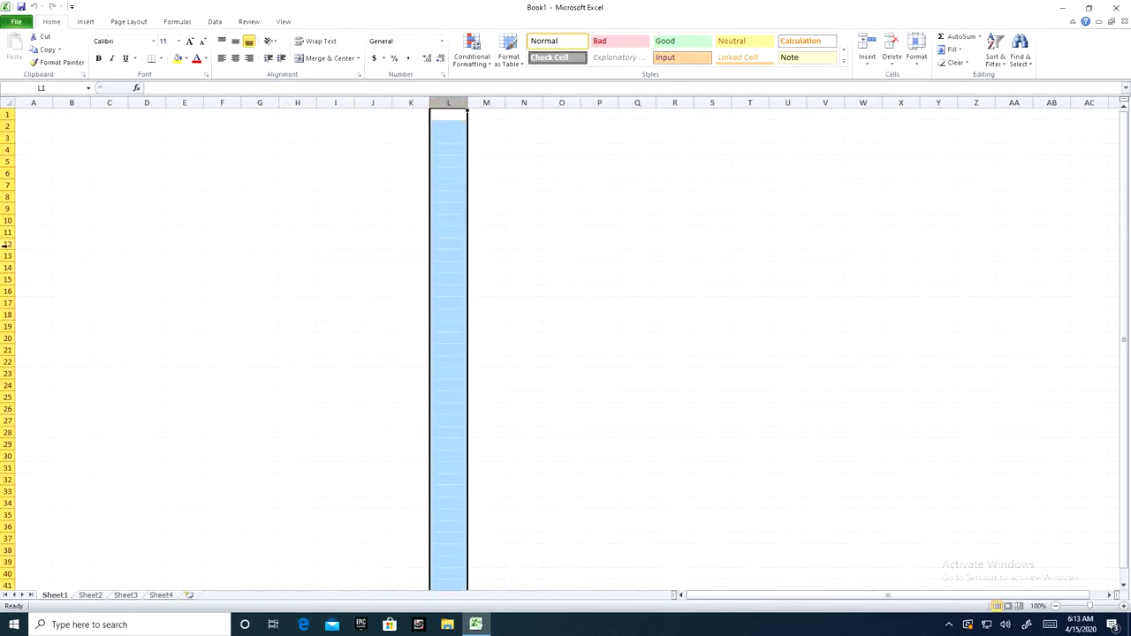
pyautogui.click(7, 209)
pyautogui.click(7, 197)
pyautogui.click(6, 185)
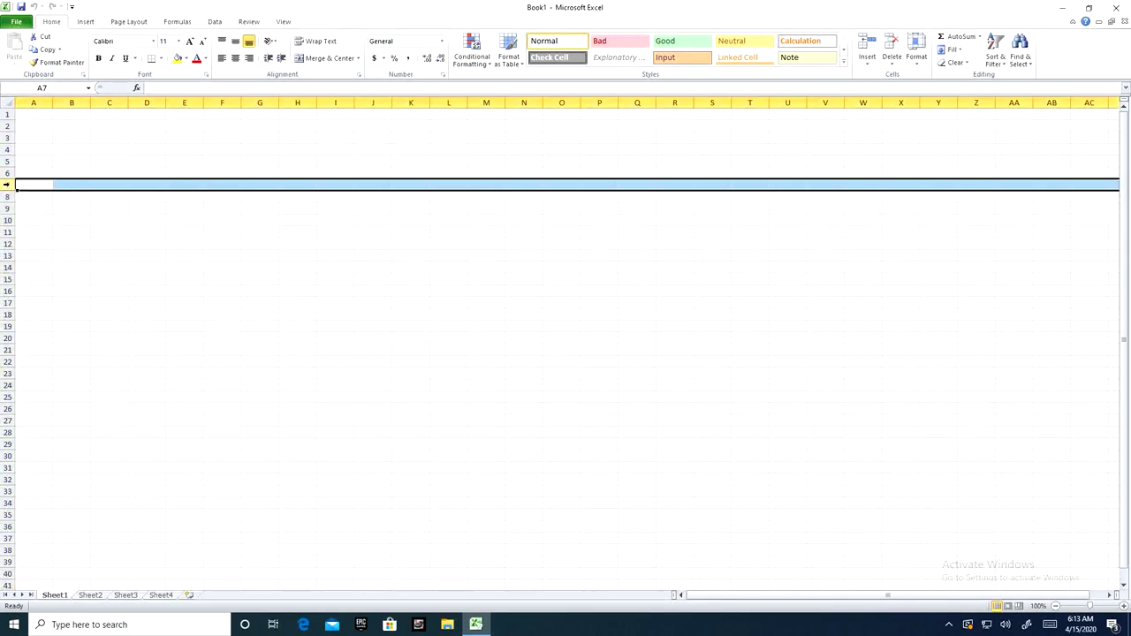
# - Select H9 and highlight its Name Box reference, then select I19, L9, G3 and J11
pyautogui.click(290, 207)
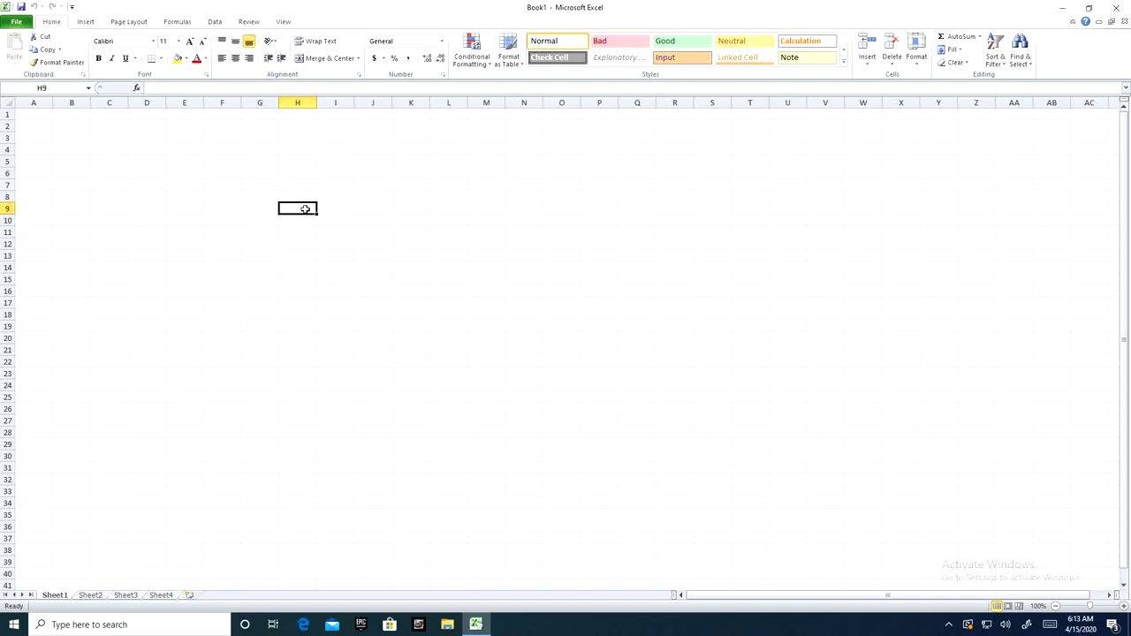
pyautogui.click(42, 87)
pyautogui.click(340, 328)
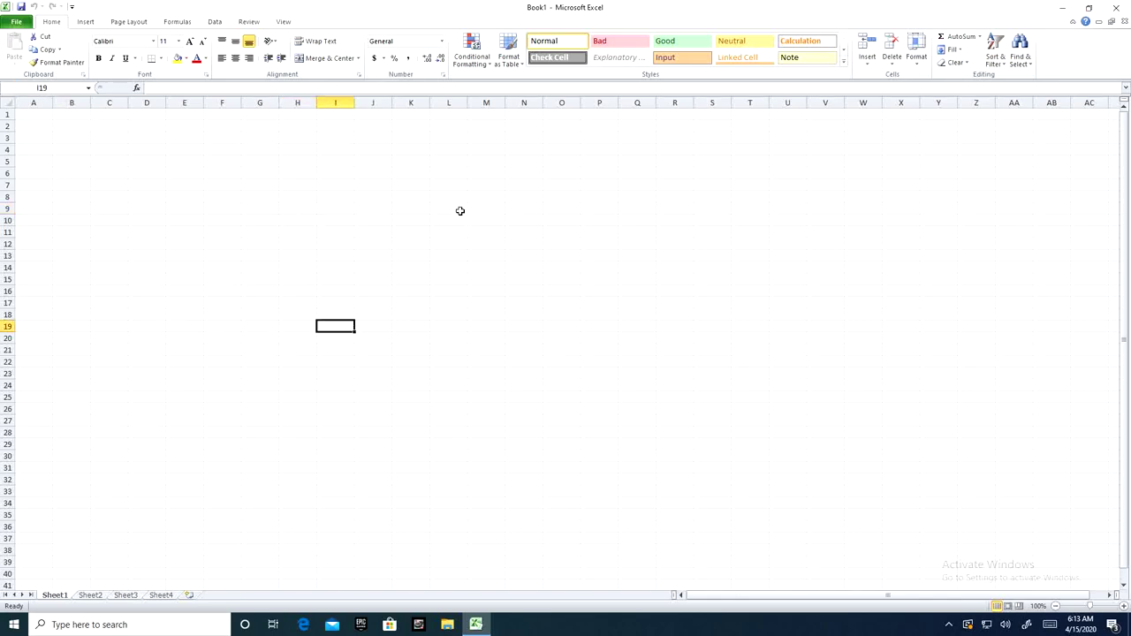
pyautogui.click(460, 210)
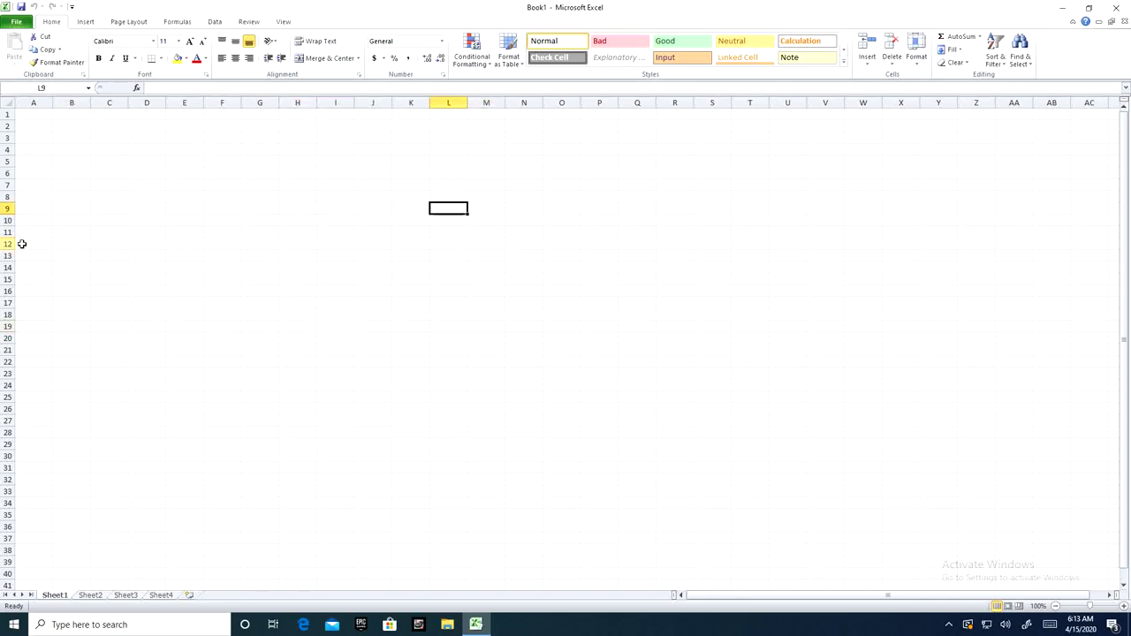
pyautogui.click(263, 142)
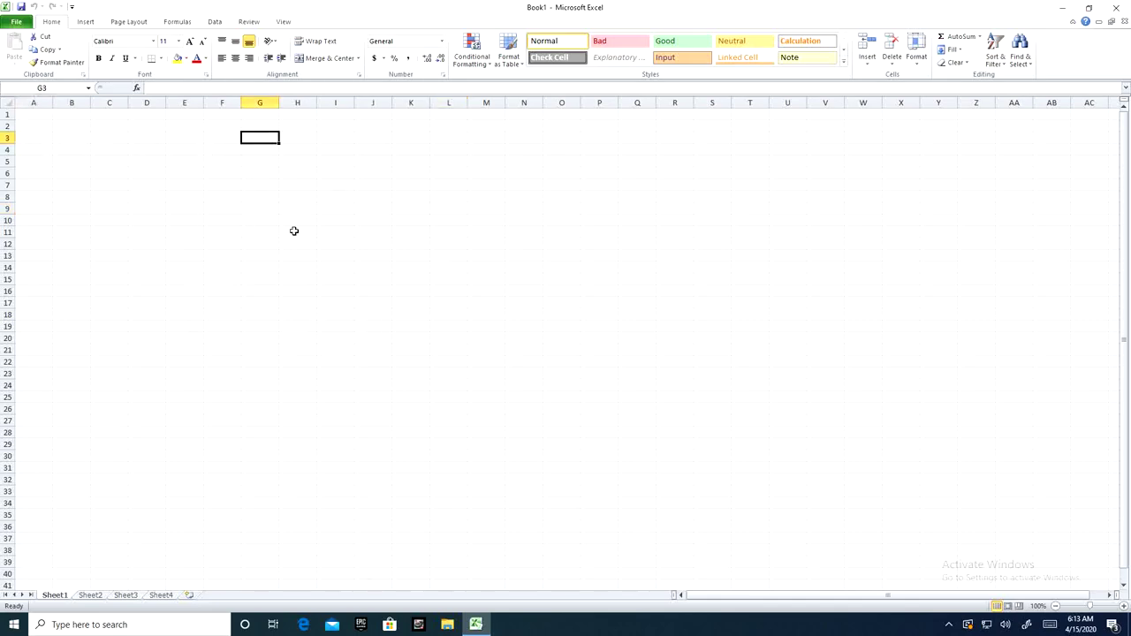
pyautogui.click(369, 231)
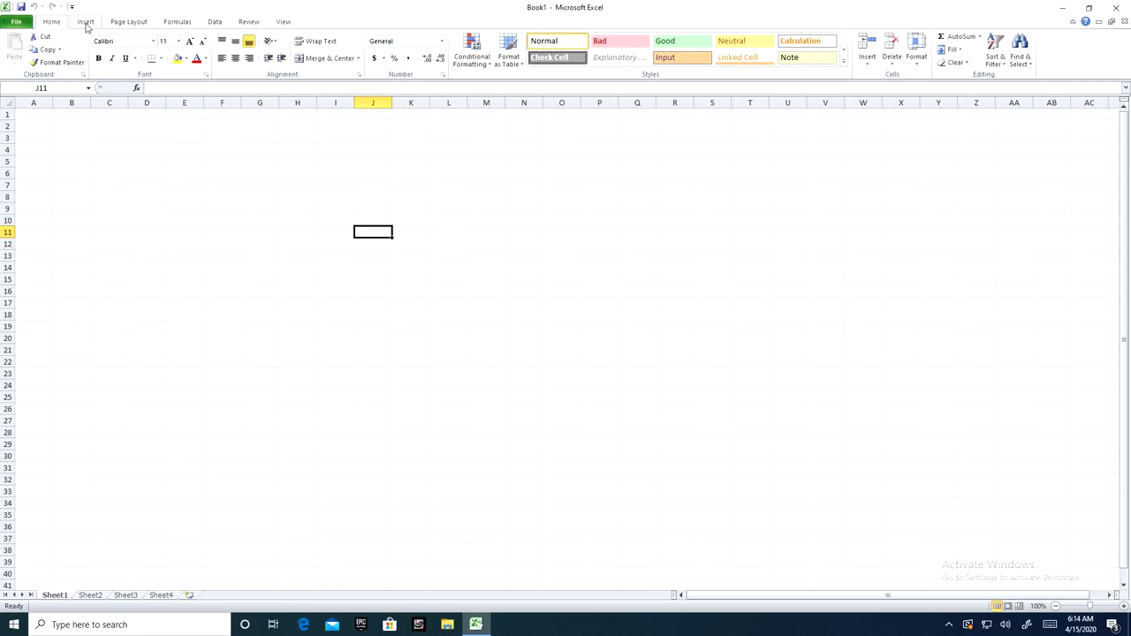
pyautogui.click(86, 23)
pyautogui.click(137, 23)
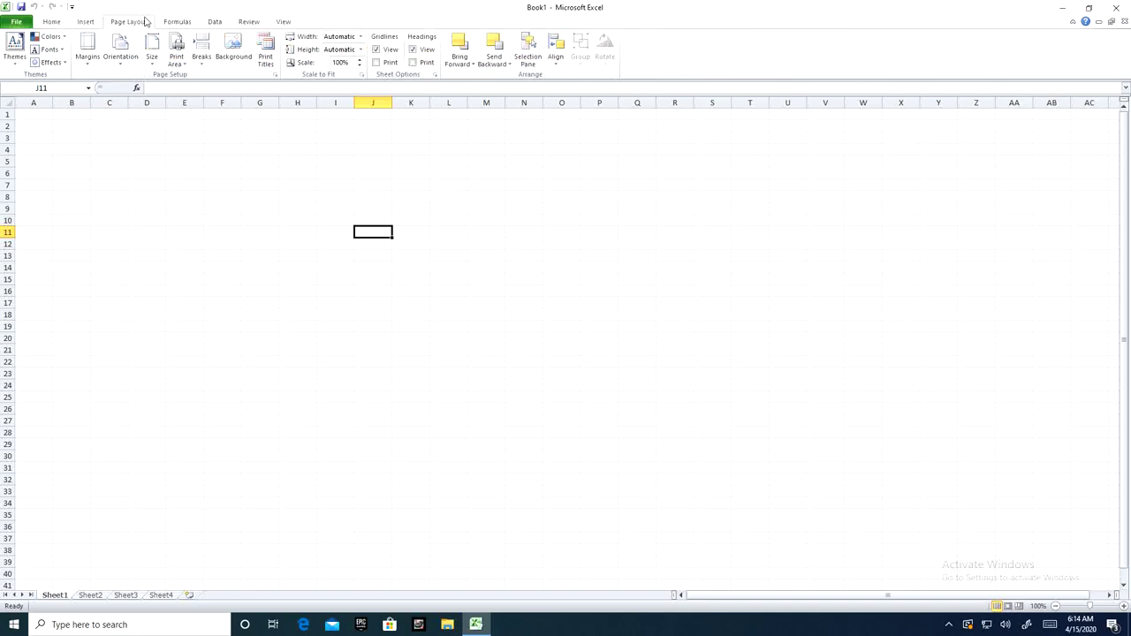
pyautogui.click(176, 23)
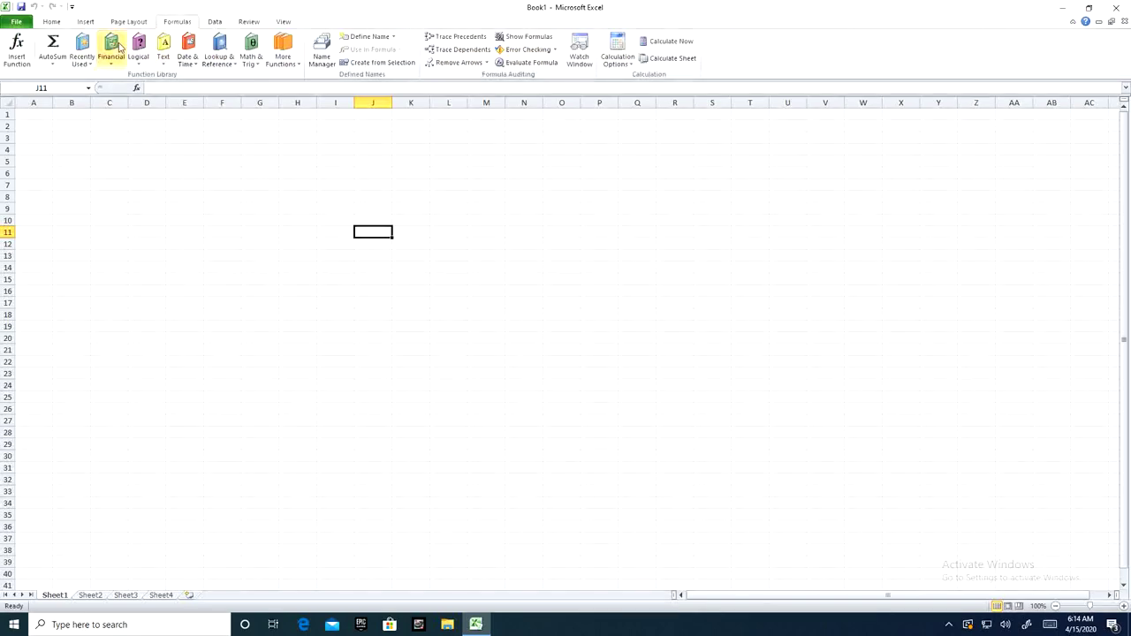
pyautogui.click(29, 24)
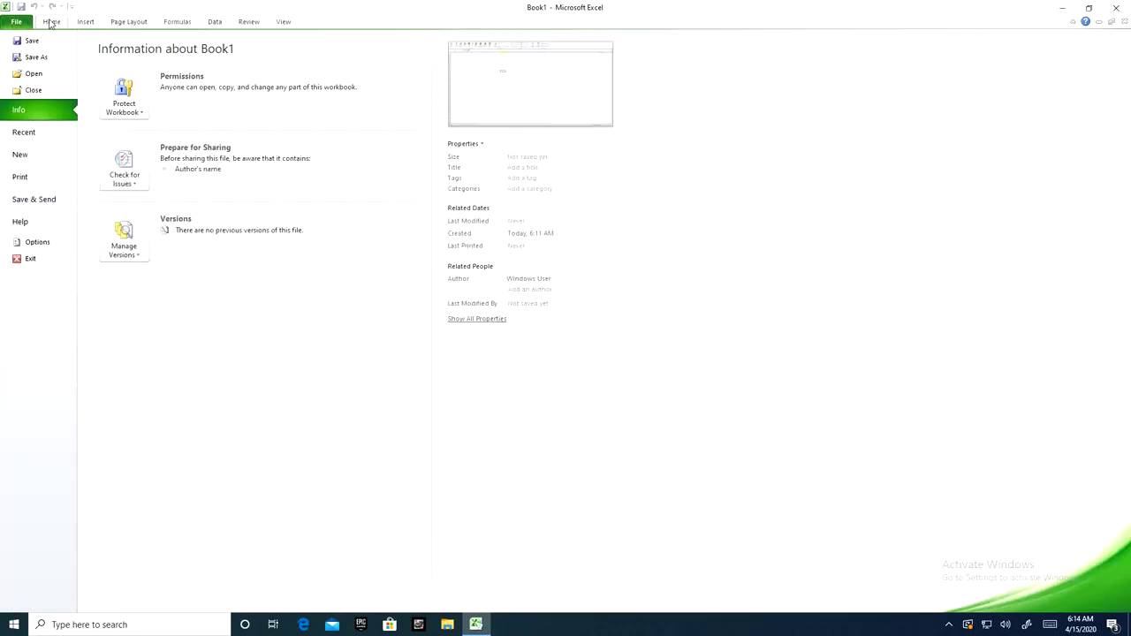
pyautogui.click(52, 23)
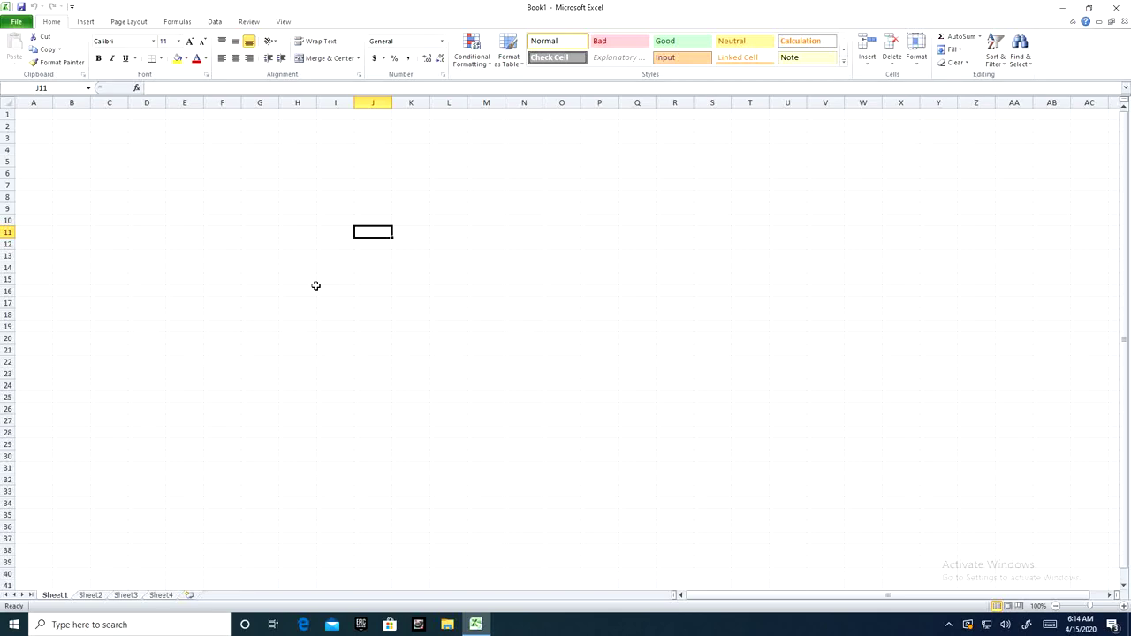
# - Enter the heading 'Welcome to my first excel class' in cell E6
pyautogui.click(194, 174)
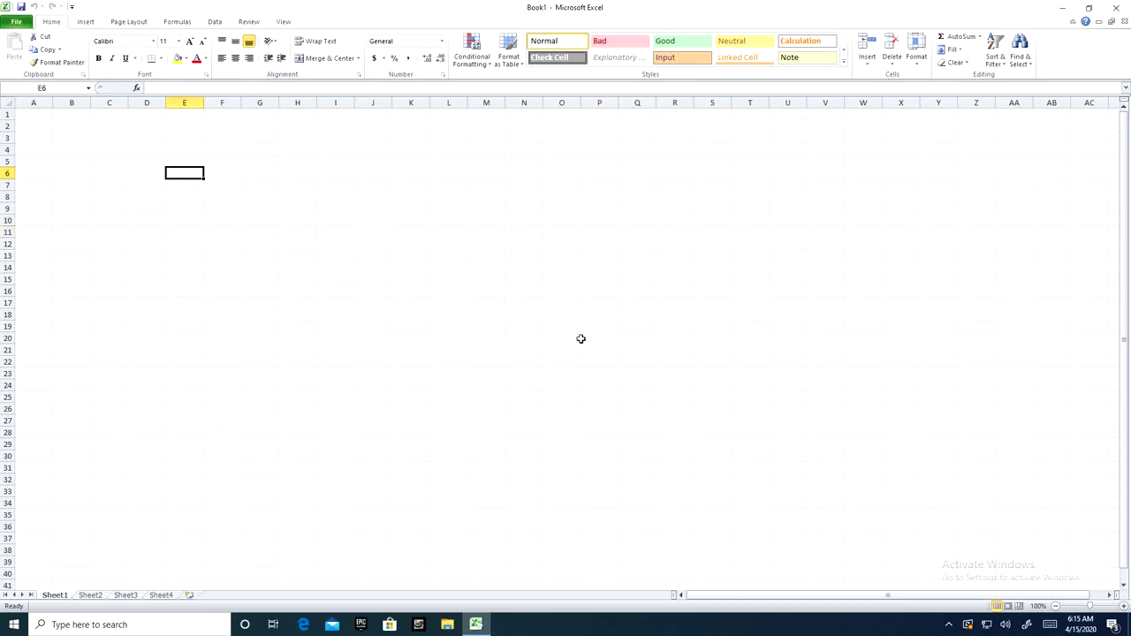
pyautogui.write('We')
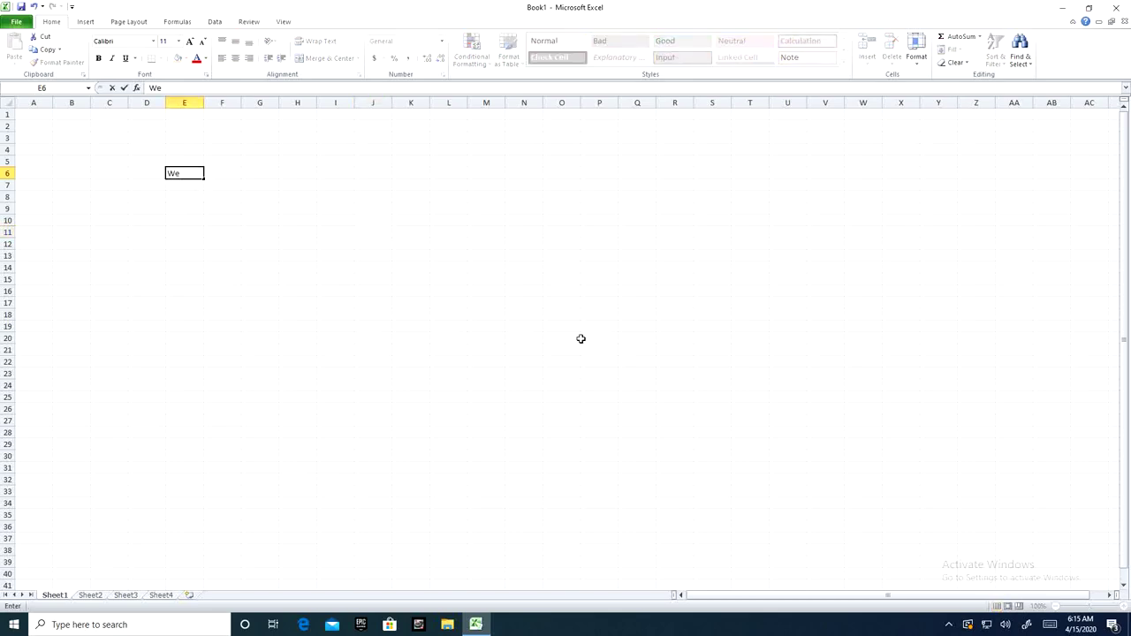
pyautogui.write('lcome to ')
pyautogui.write('my fir')
pyautogui.write('st ')
pyautogui.write('excel ')
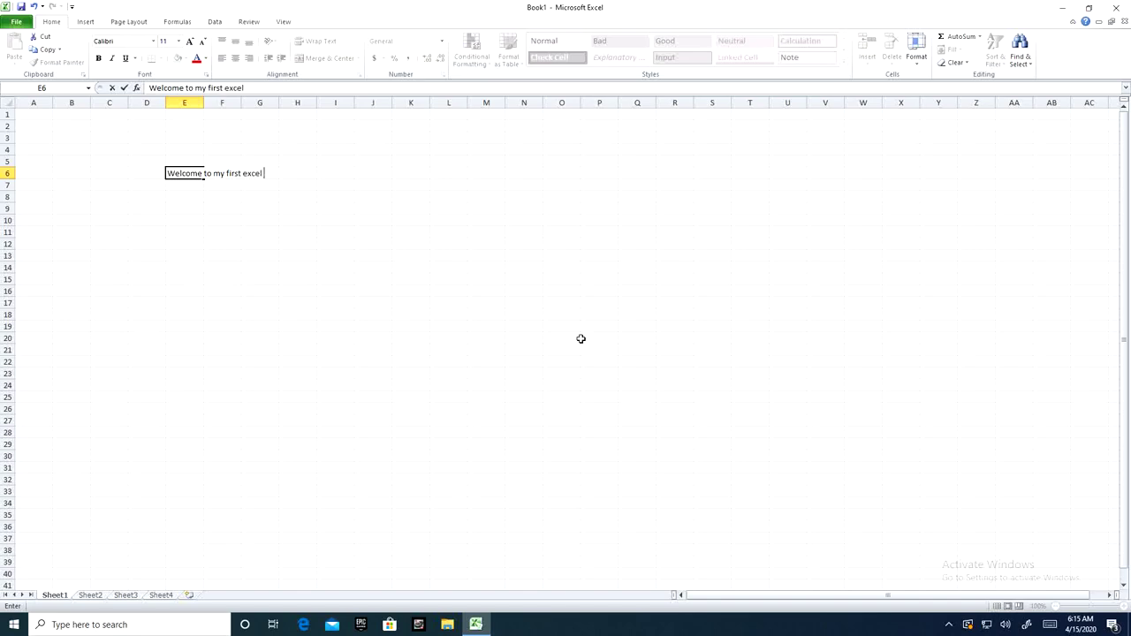
pyautogui.write('class')
pyautogui.click(430, 317)
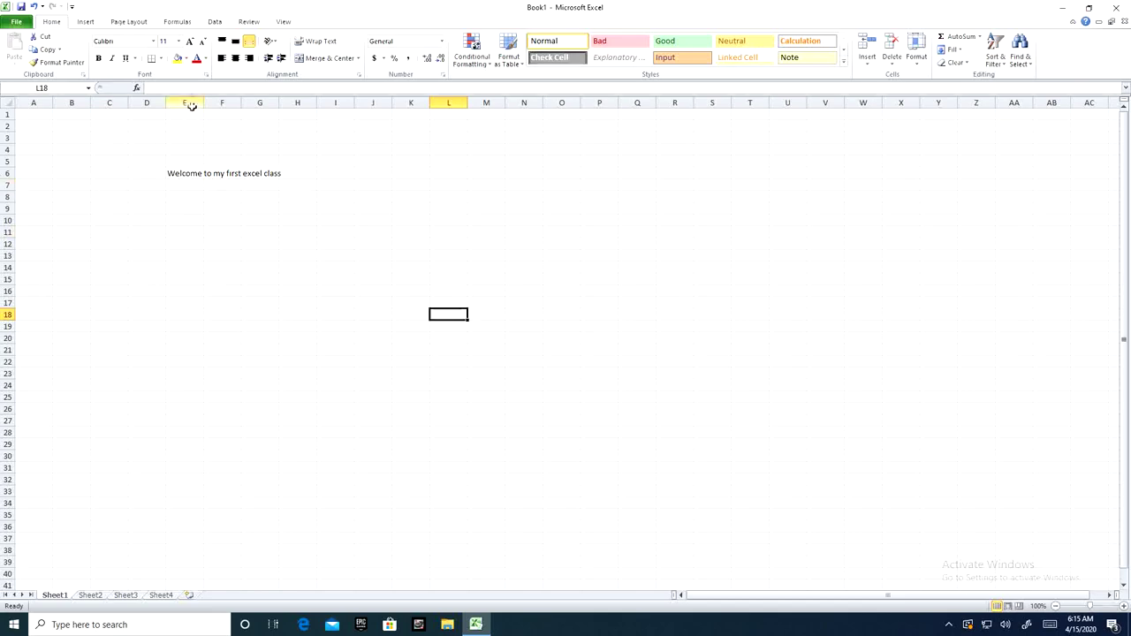
# - Format the E6 heading as Agency FB, size 24, red and bold
pyautogui.click(180, 172)
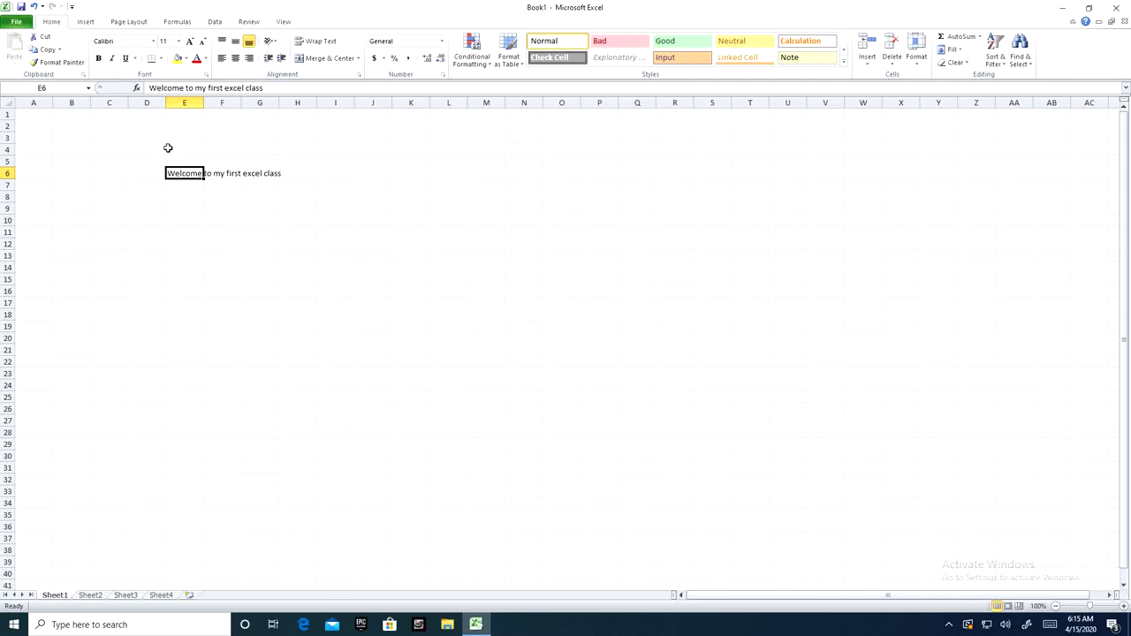
pyautogui.click(179, 42)
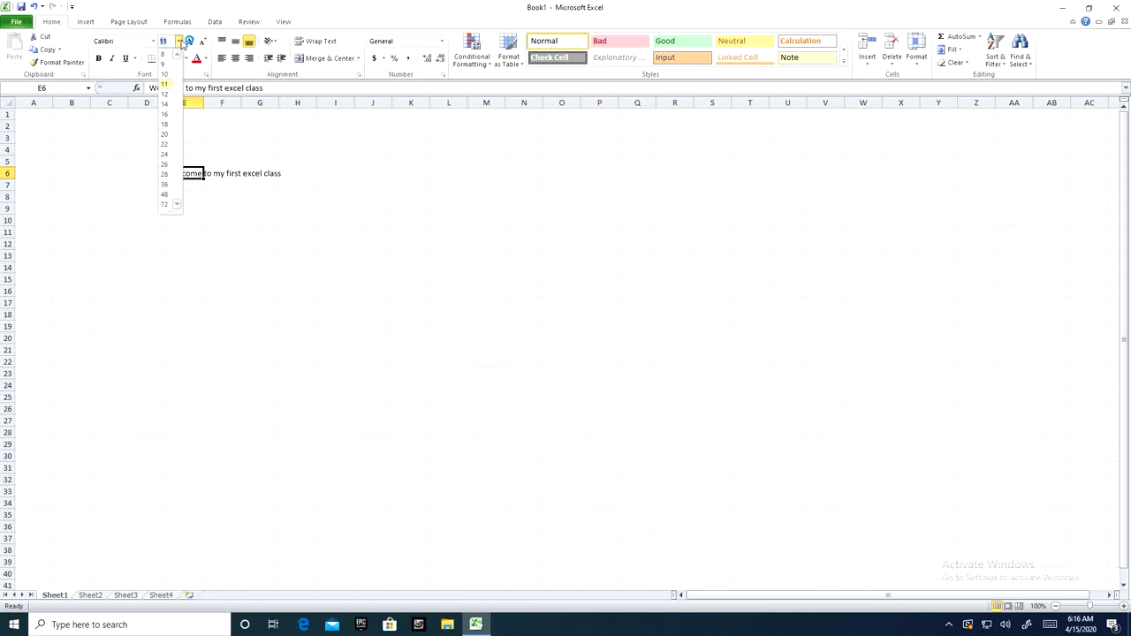
pyautogui.click(165, 155)
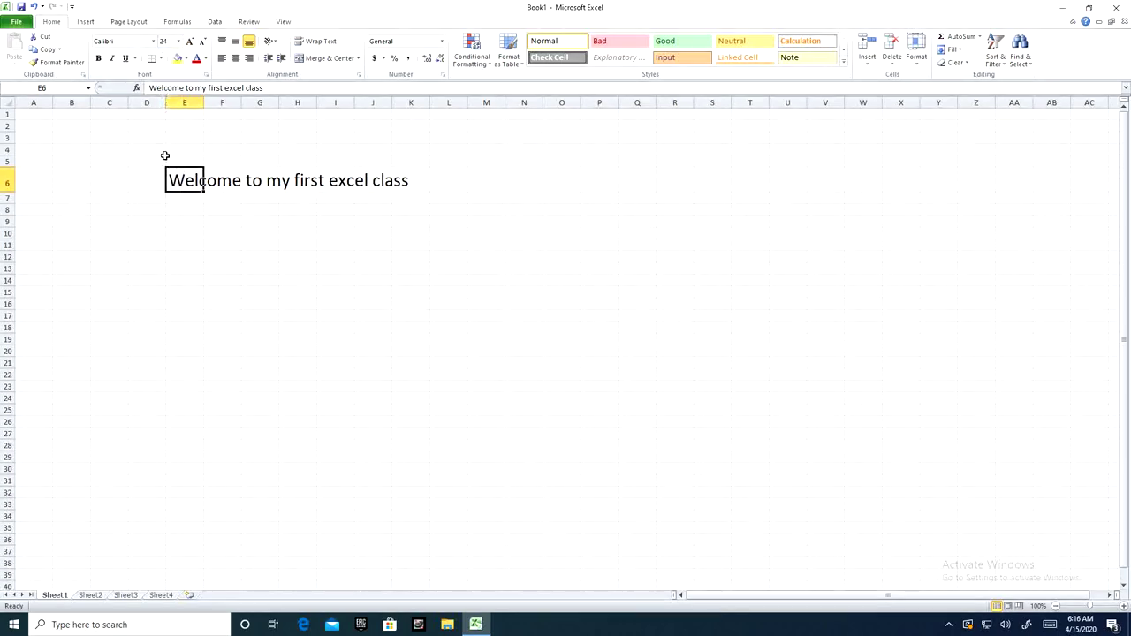
pyautogui.click(153, 42)
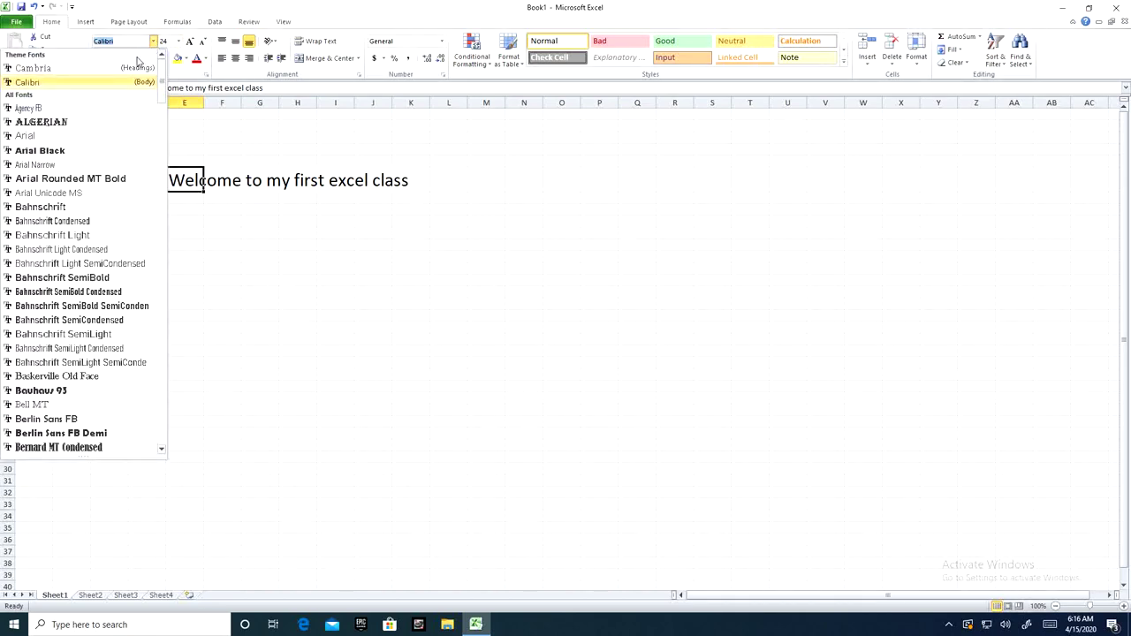
pyautogui.click(64, 110)
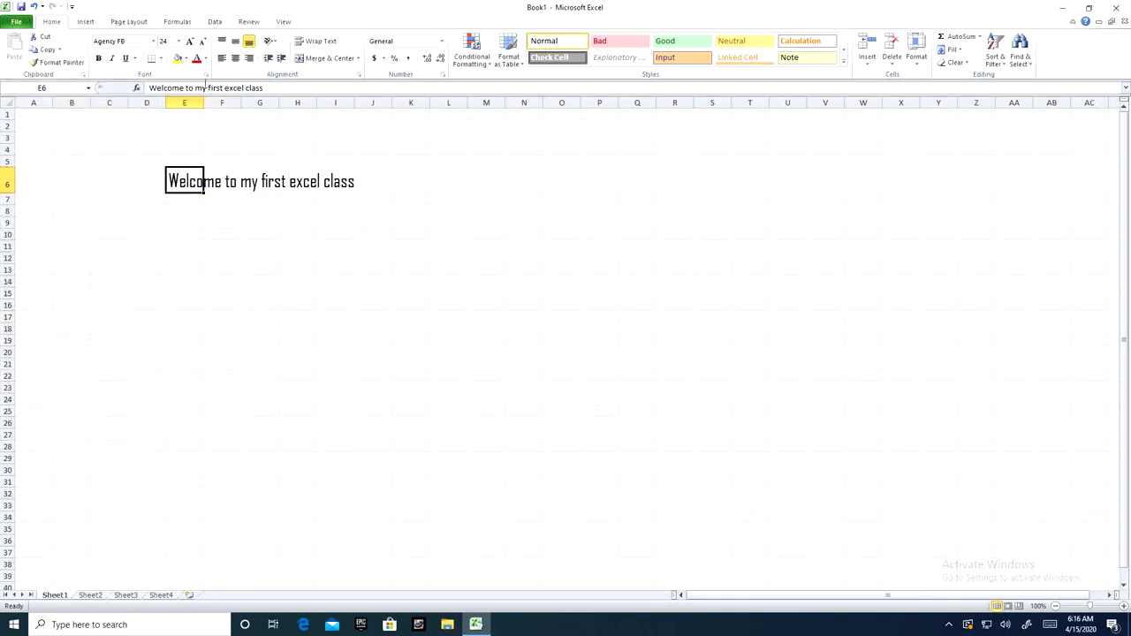
pyautogui.click(206, 58)
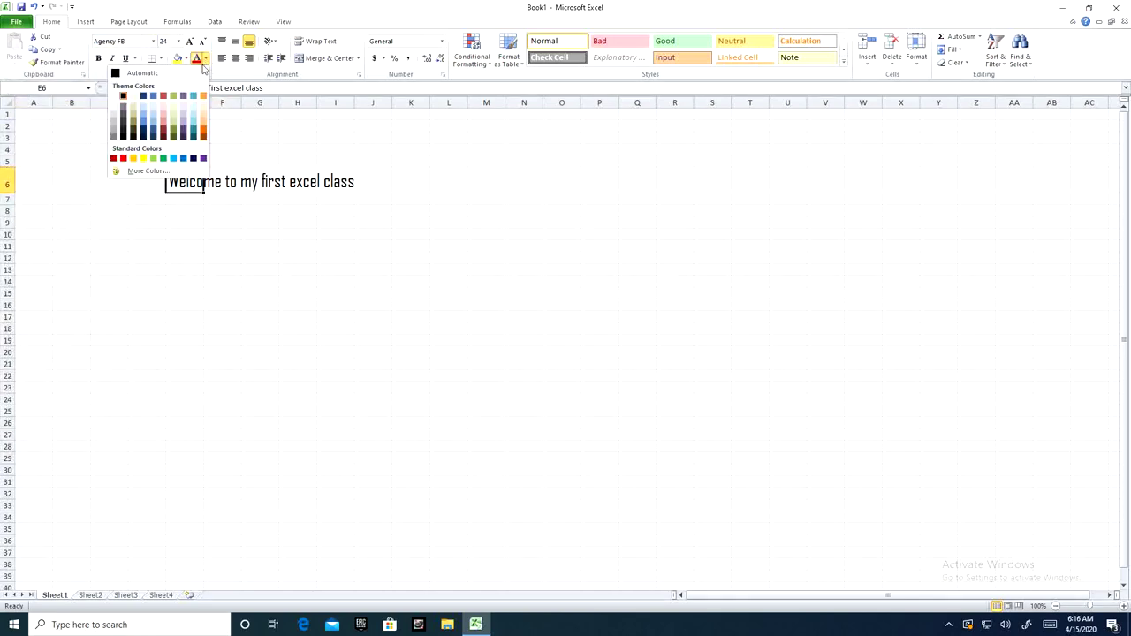
pyautogui.click(113, 160)
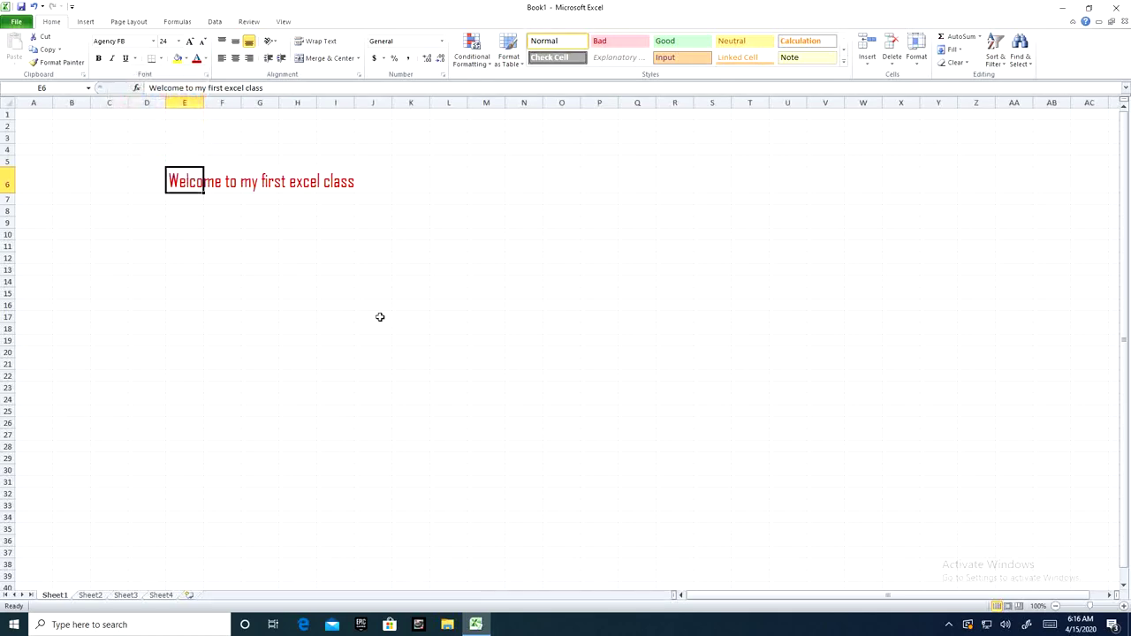
pyautogui.click(99, 58)
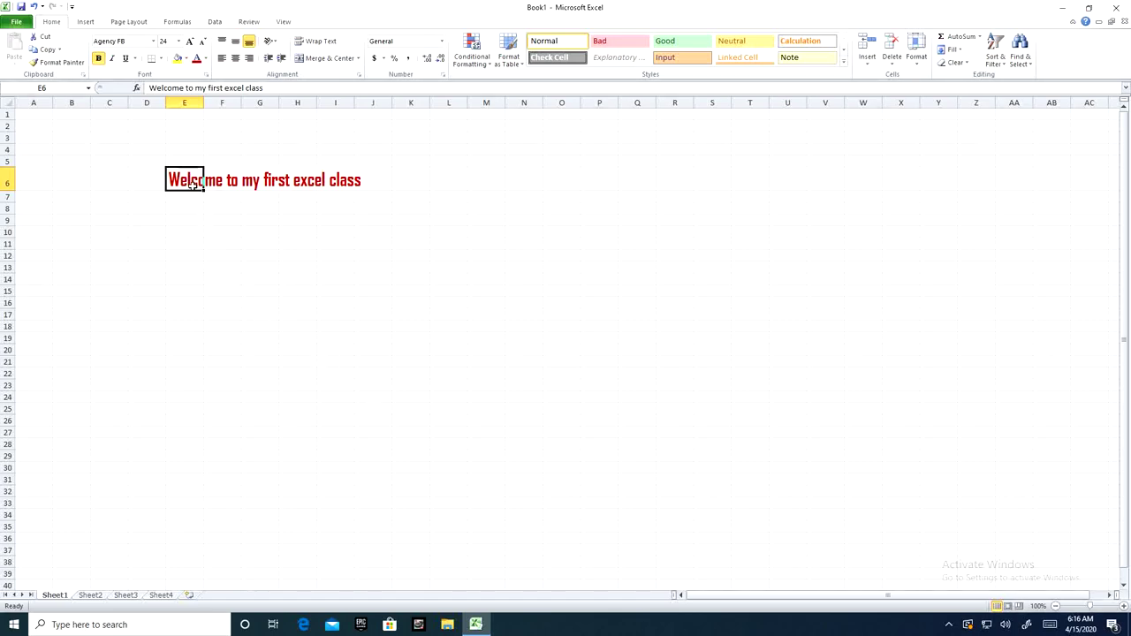
pyautogui.click(127, 182)
pyautogui.click(94, 179)
pyautogui.click(83, 178)
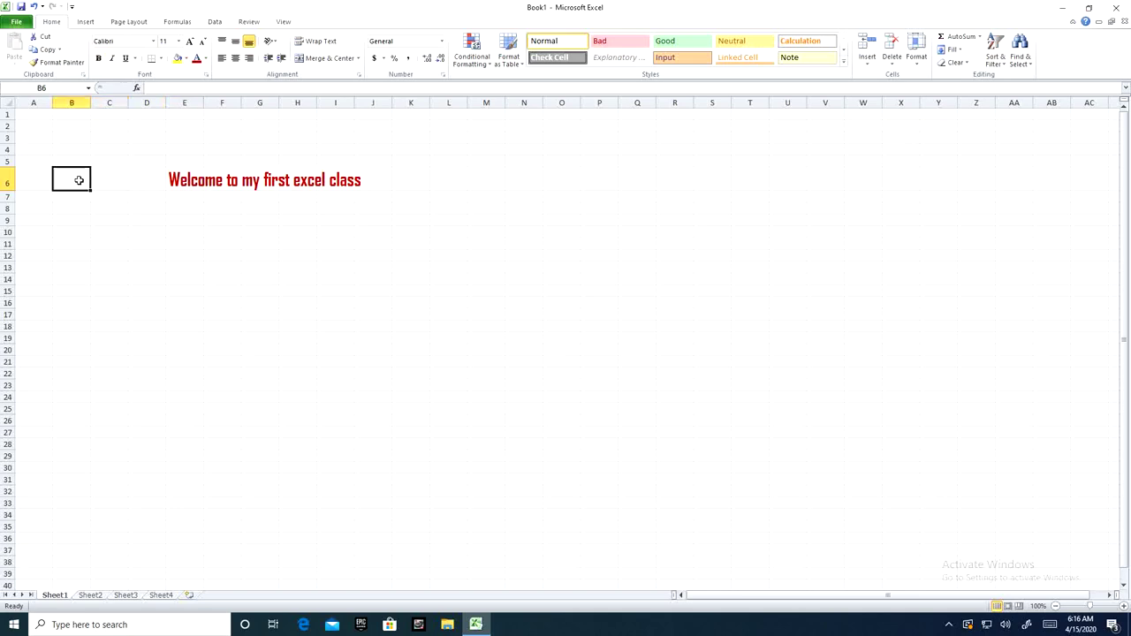
pyautogui.click(48, 179)
pyautogui.click(411, 179)
pyautogui.click(449, 180)
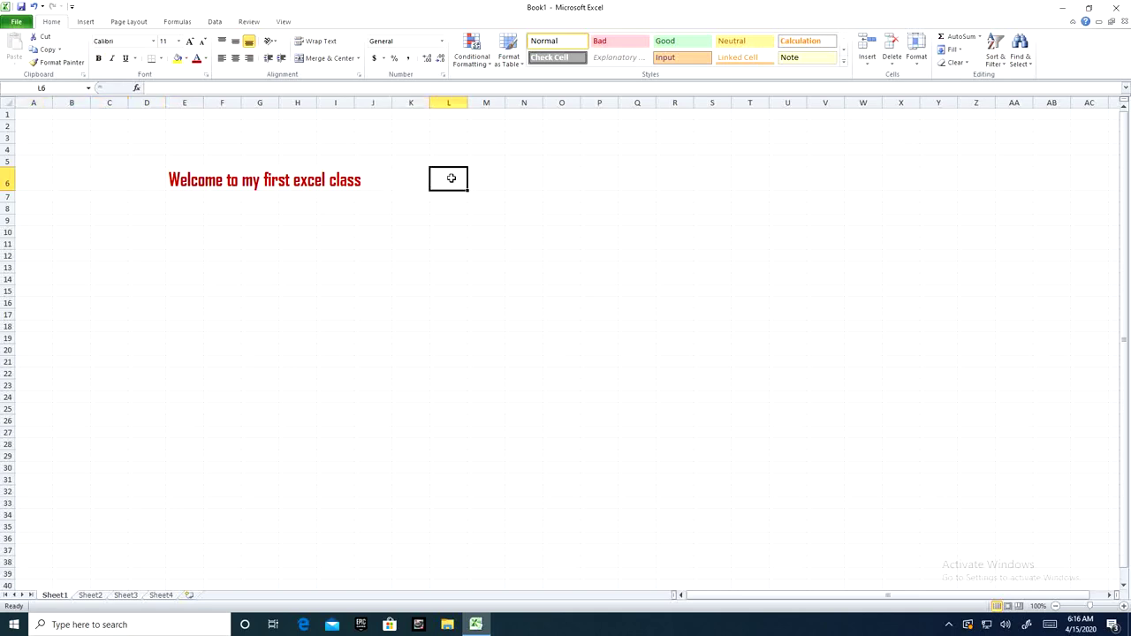
pyautogui.click(486, 178)
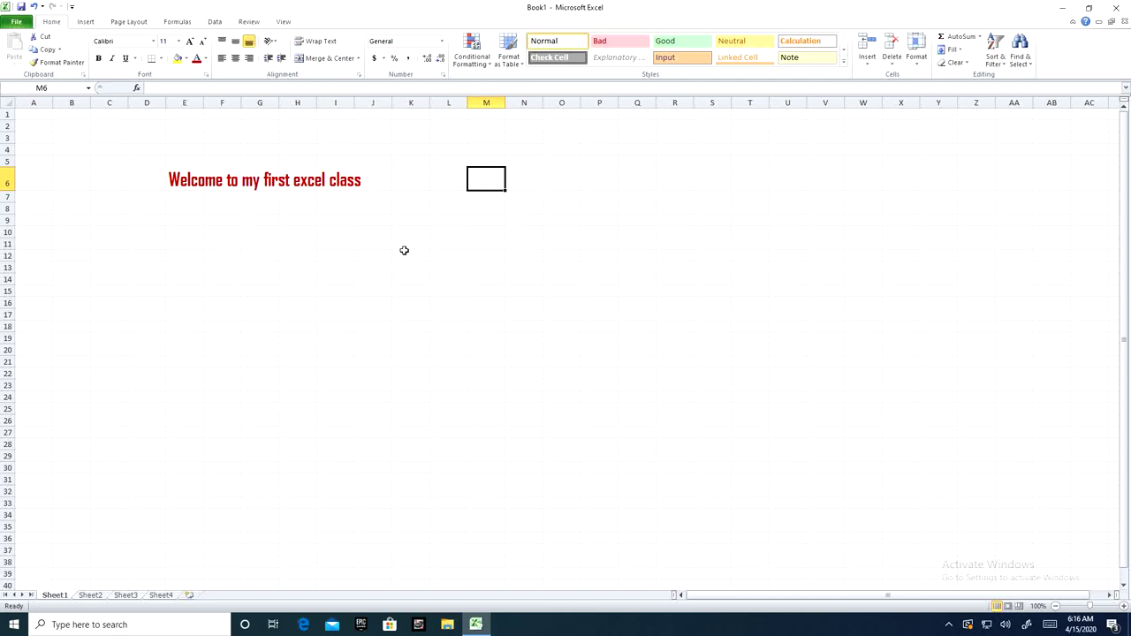
pyautogui.moveTo(218, 233)
pyautogui.mouseDown()
pyautogui.moveTo(286, 250)
pyautogui.moveTo(445, 250)
pyautogui.mouseUp()
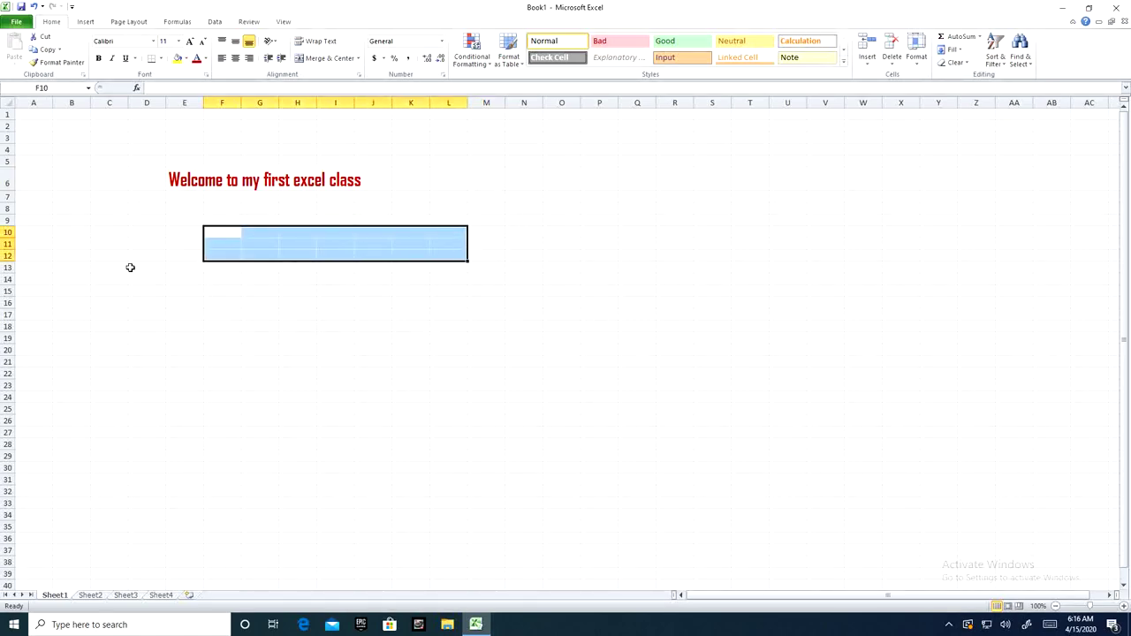
pyautogui.click(277, 293)
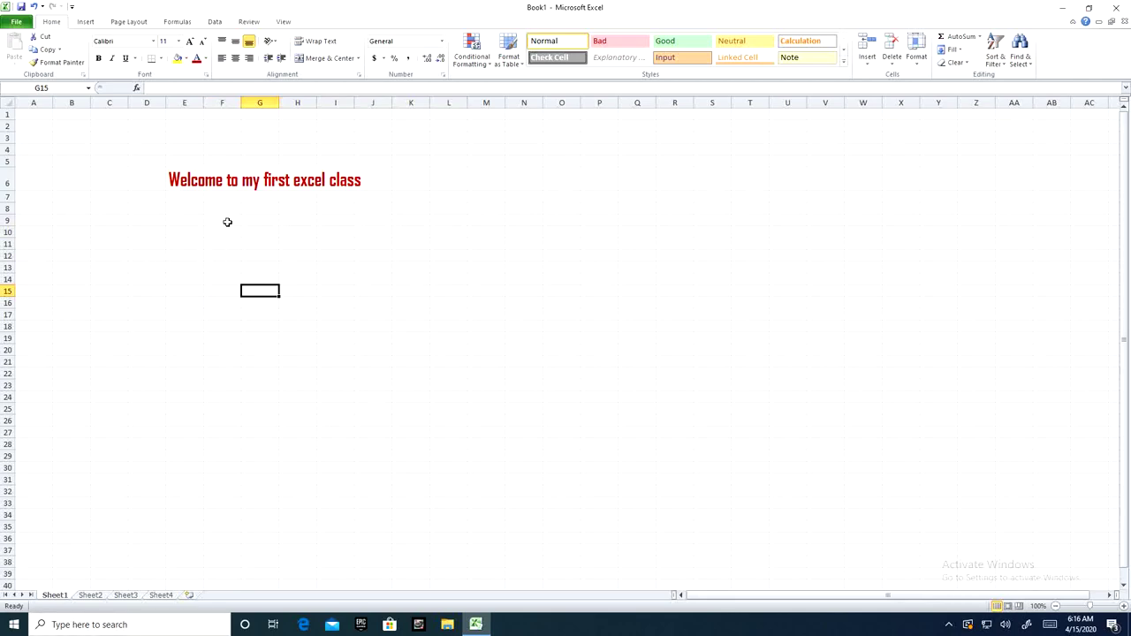
pyautogui.click(228, 222)
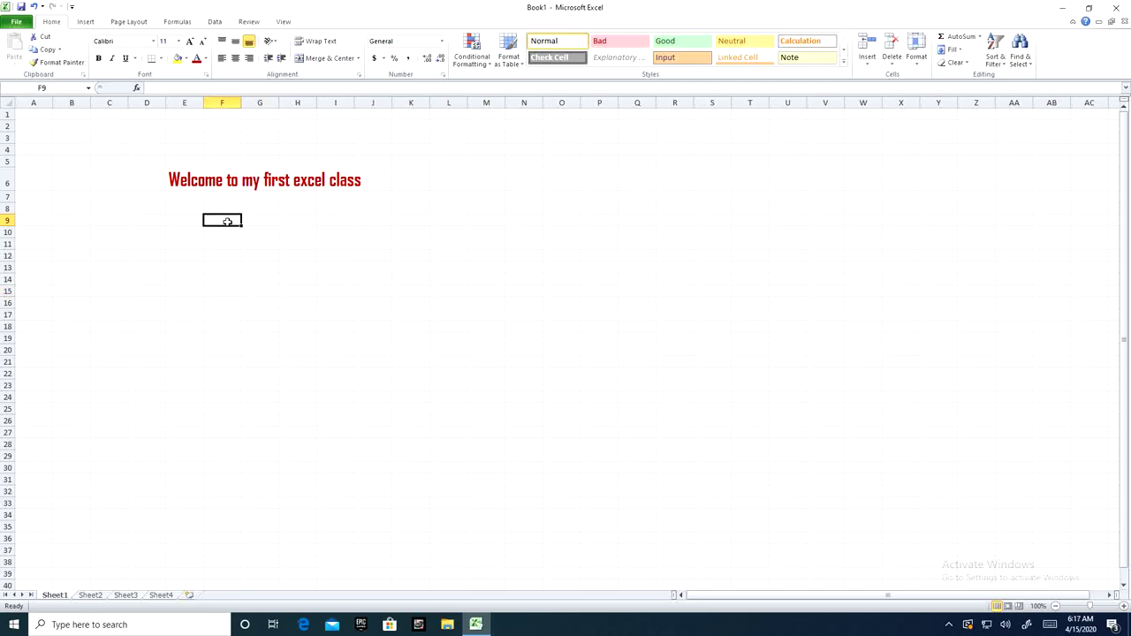
# - Select the range F9:L11 and bring up its right-click menu
pyautogui.moveTo(227, 222); pyautogui.dragTo(236, 248)
pyautogui.moveTo(306, 244); pyautogui.dragTo(450, 248)
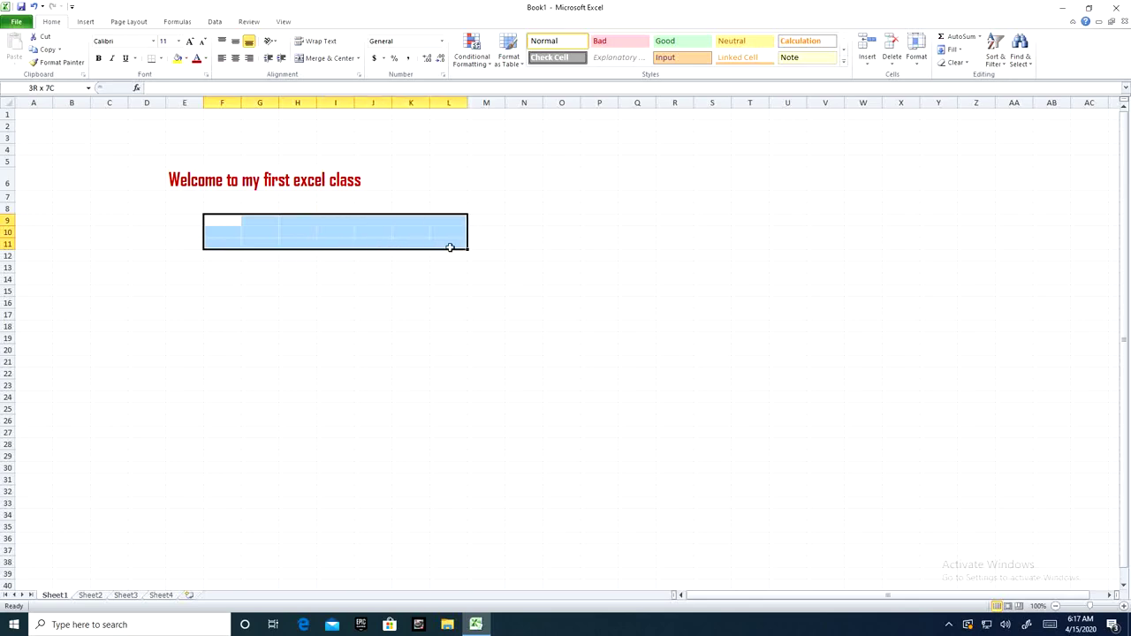
pyautogui.moveTo(450, 247); pyautogui.dragTo(450, 248)
pyautogui.rightClick(322, 234)
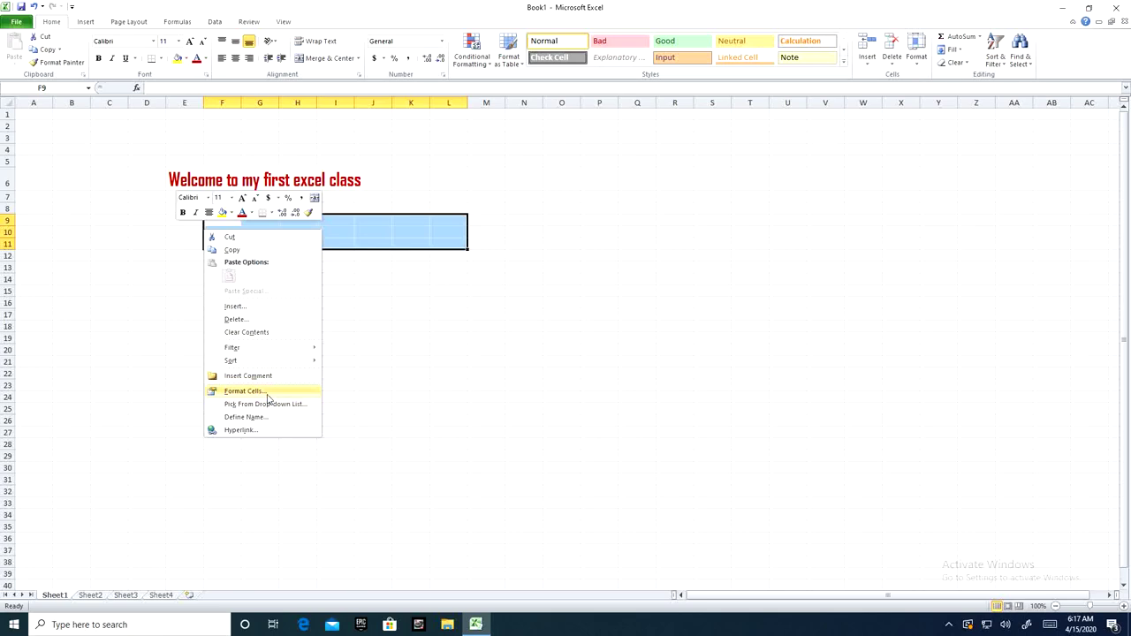
# - In Format Cells, centre the text horizontally and vertically, and enable Merge cells and Wrap text
pyautogui.click(268, 393)
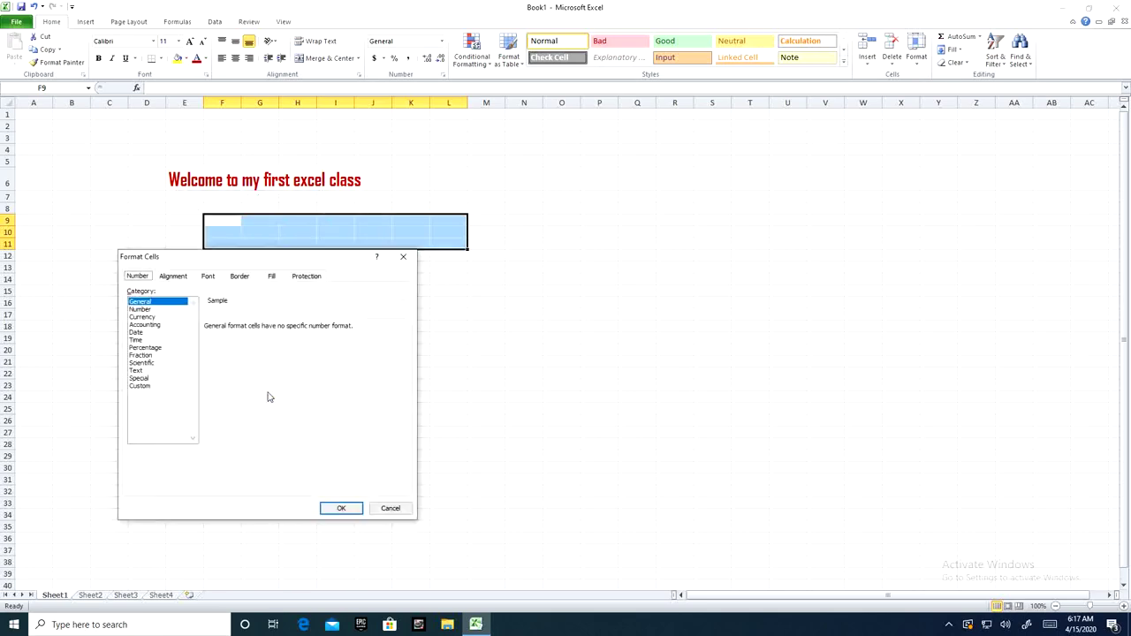
pyautogui.moveTo(264, 264); pyautogui.dragTo(648, 200)
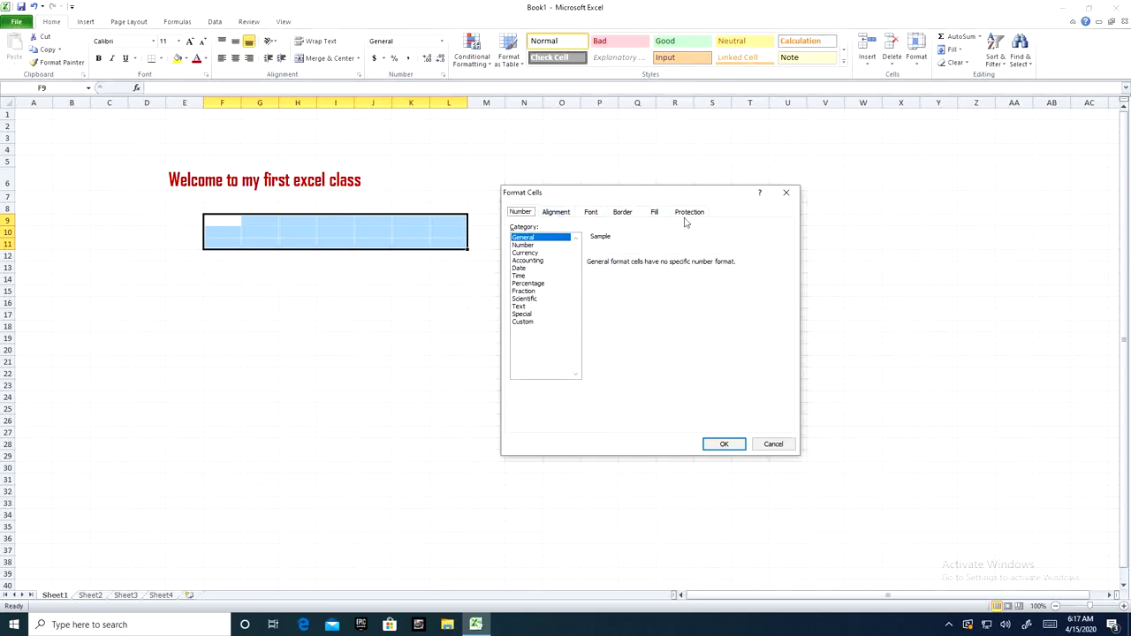
pyautogui.click(557, 214)
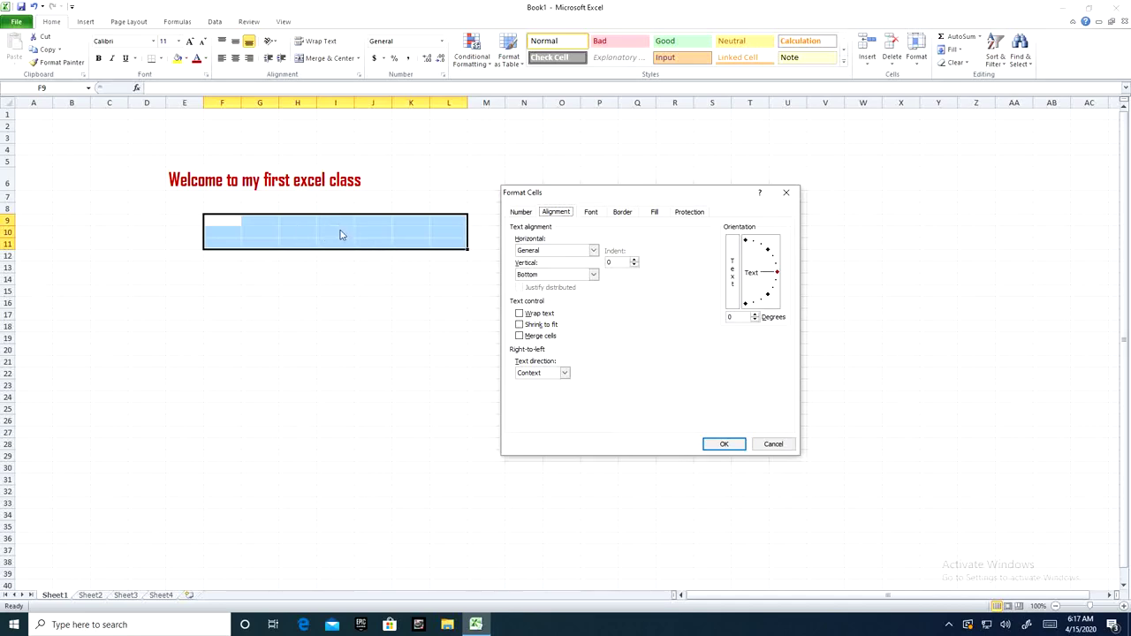
pyautogui.click(593, 251)
pyautogui.click(551, 276)
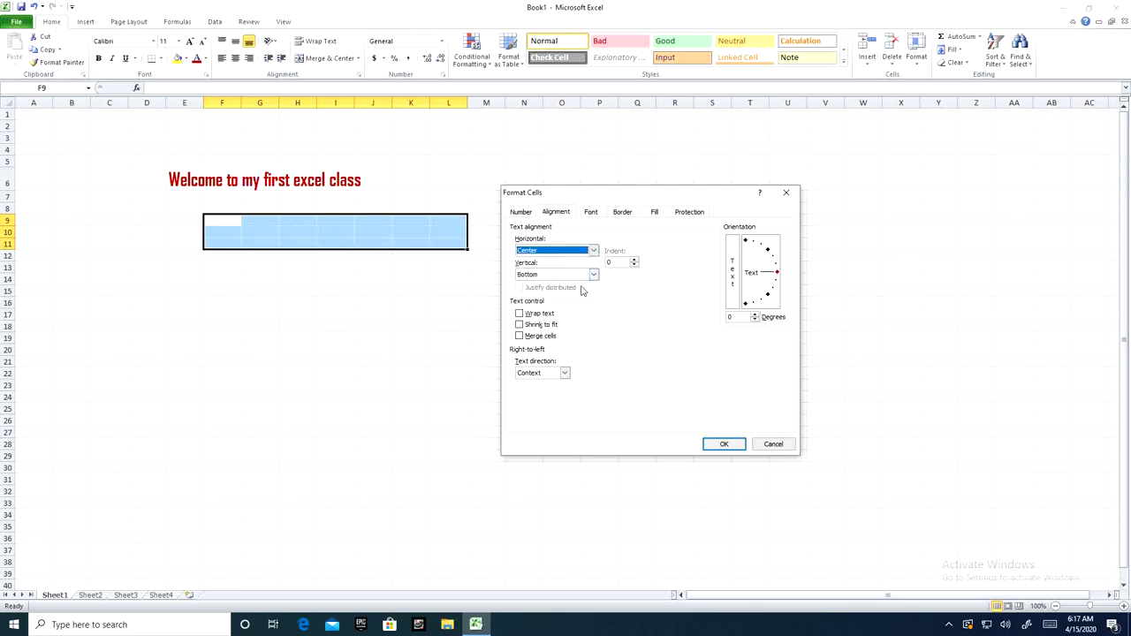
pyautogui.click(593, 275)
pyautogui.click(548, 292)
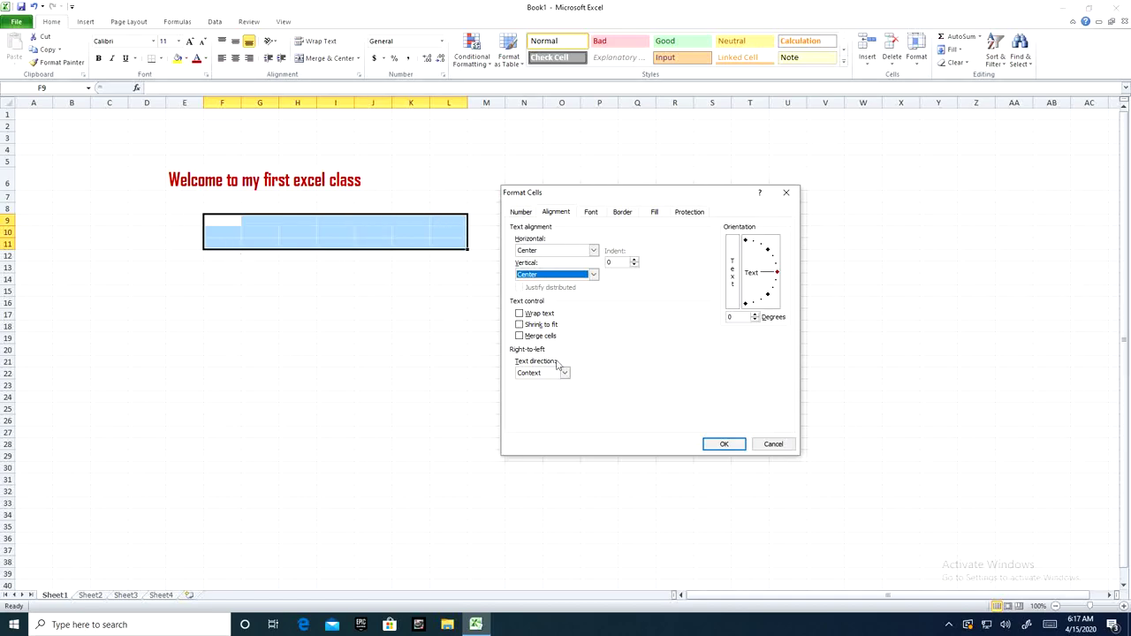
pyautogui.click(520, 337)
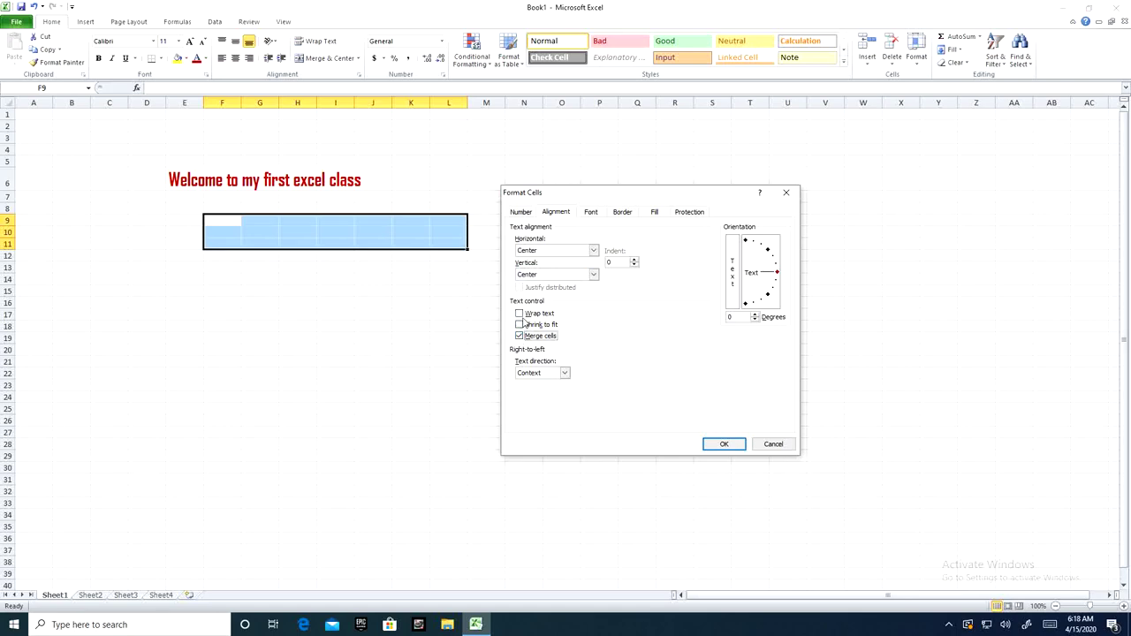
pyautogui.click(520, 314)
# - Set the font to Algerian, Bold, size 18, dark red, and apply it with OK
pyautogui.click(590, 213)
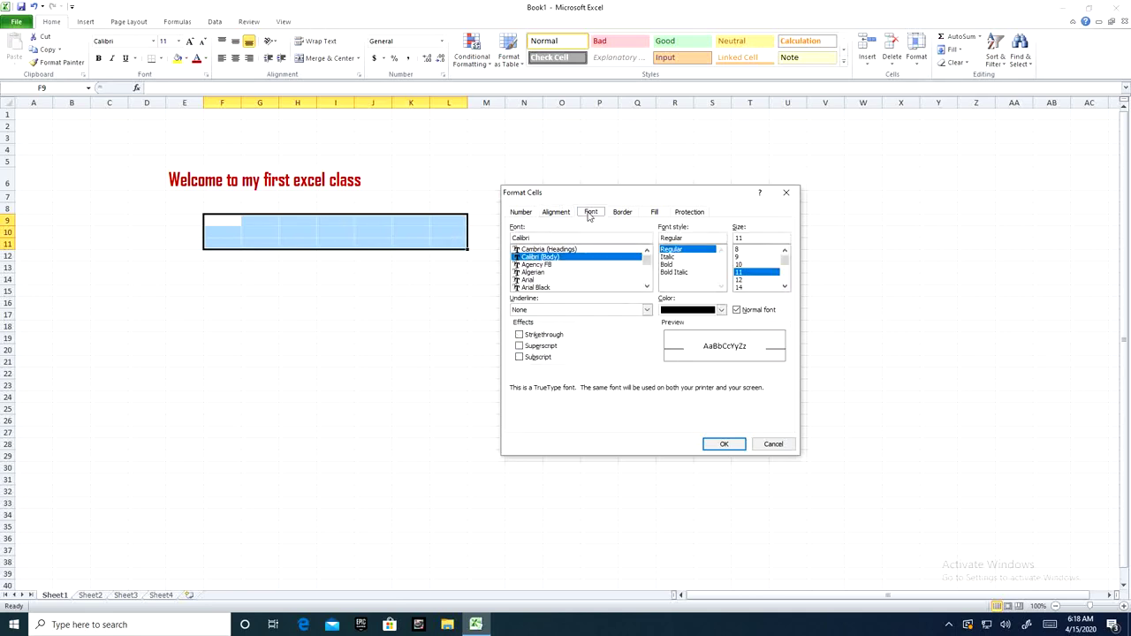
pyautogui.click(536, 272)
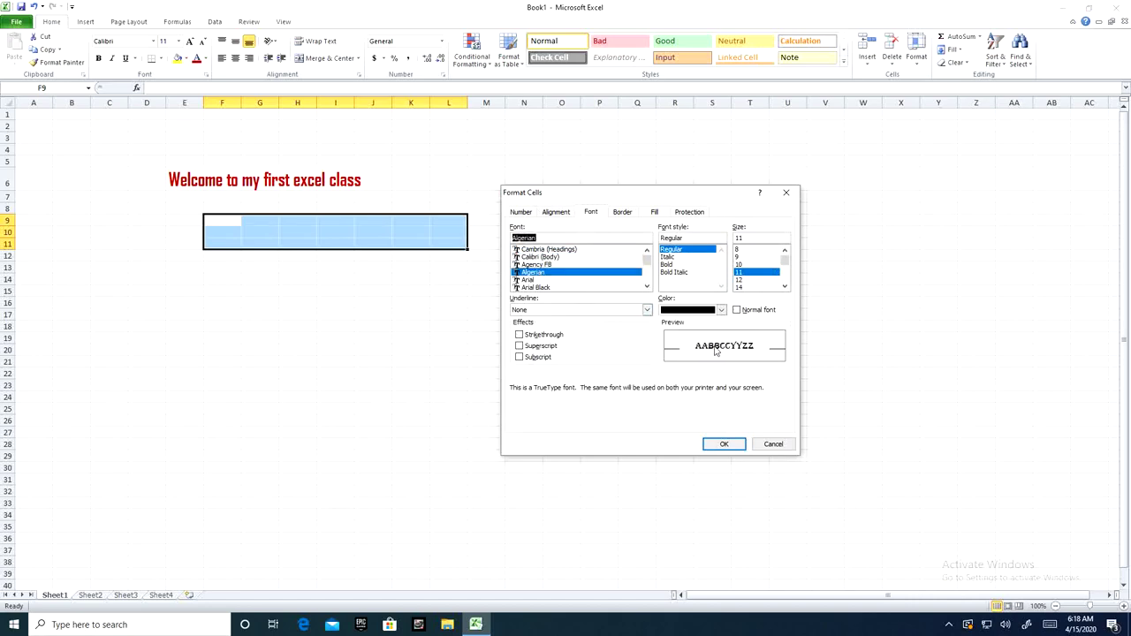
pyautogui.click(670, 265)
pyautogui.click(784, 287)
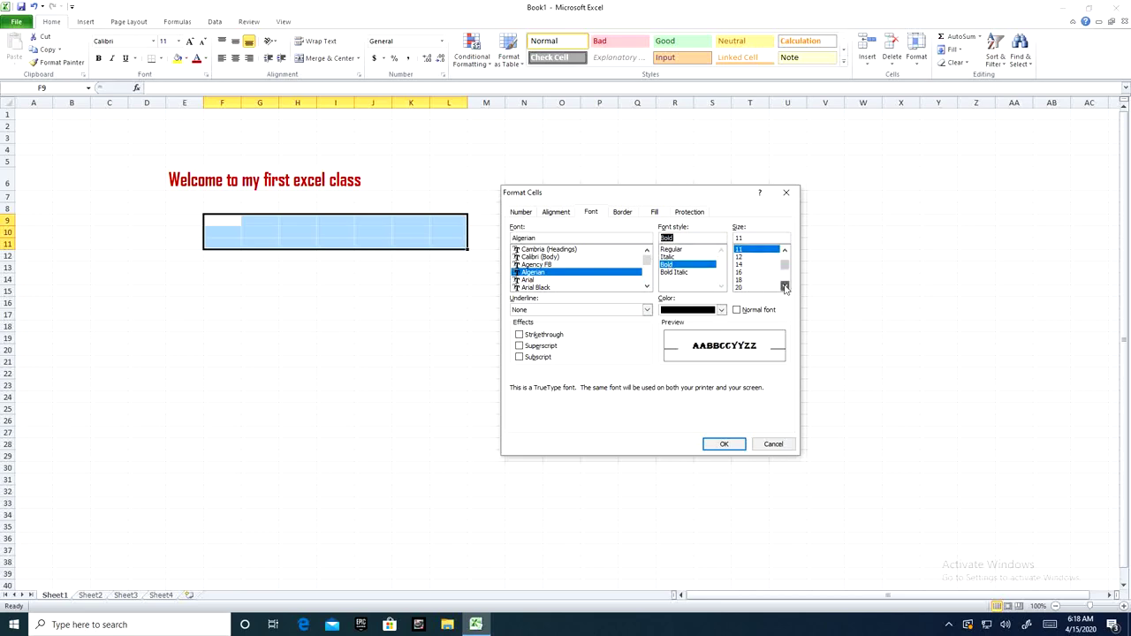
pyautogui.click(745, 280)
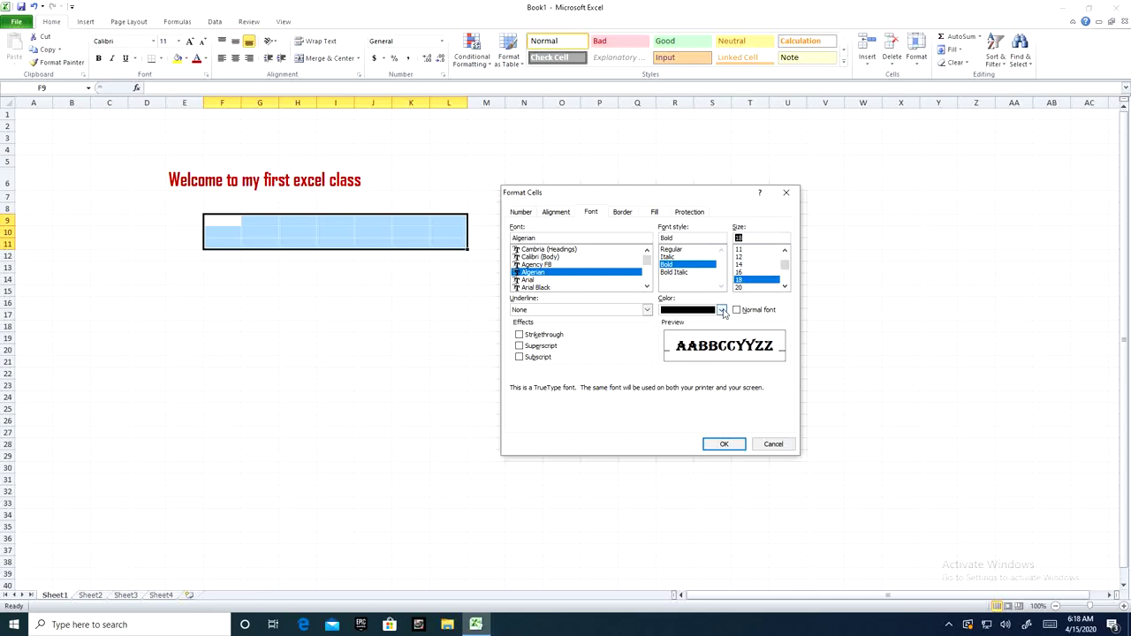
pyautogui.click(721, 311)
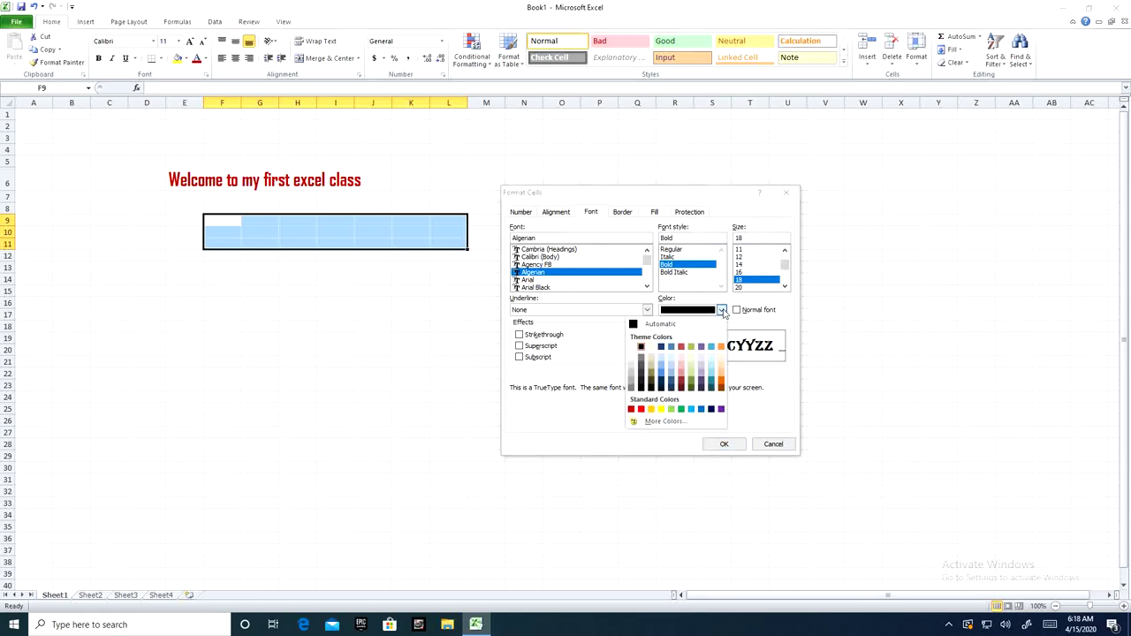
pyautogui.click(630, 410)
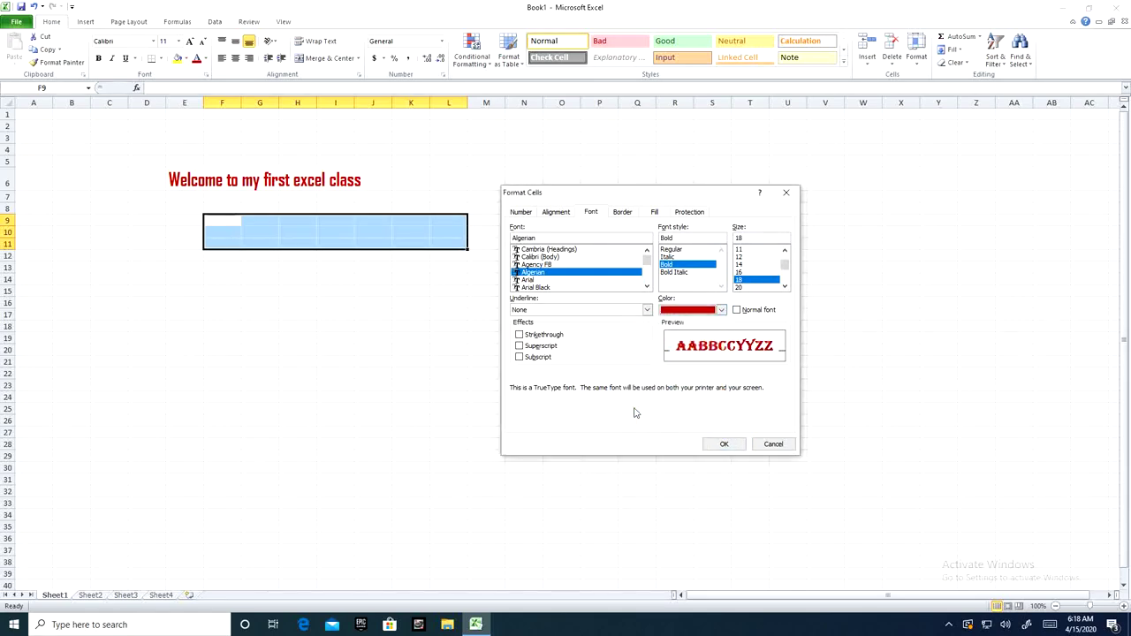
pyautogui.click(724, 444)
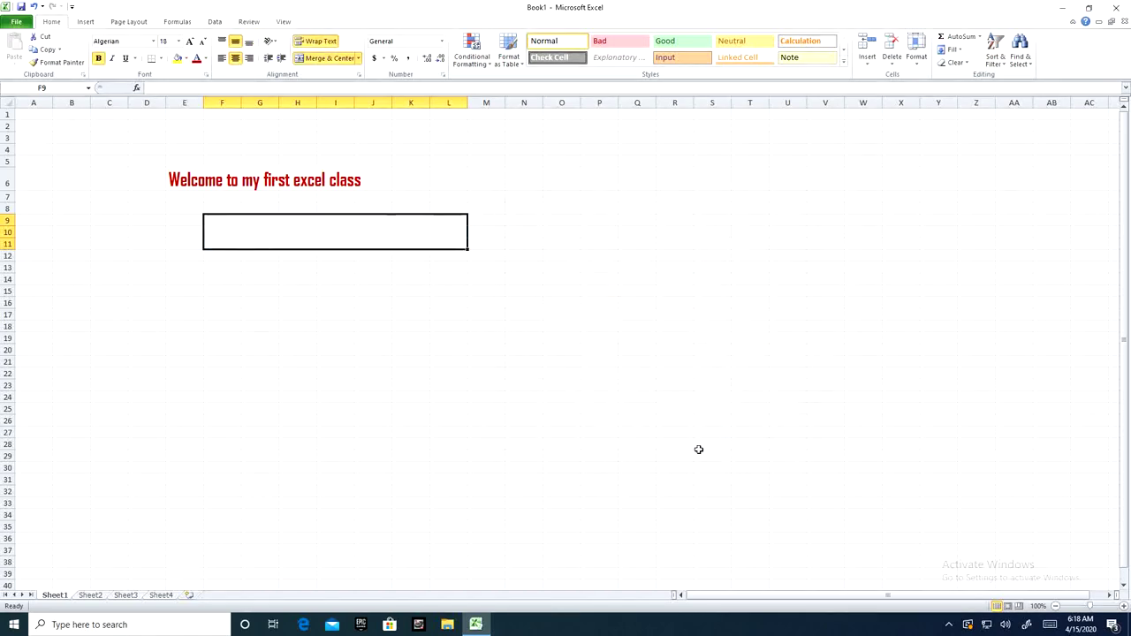
# - Type 'Welcome to my first excel class I live in Doha, Qatar' into merged cell F9
pyautogui.click(490, 392)
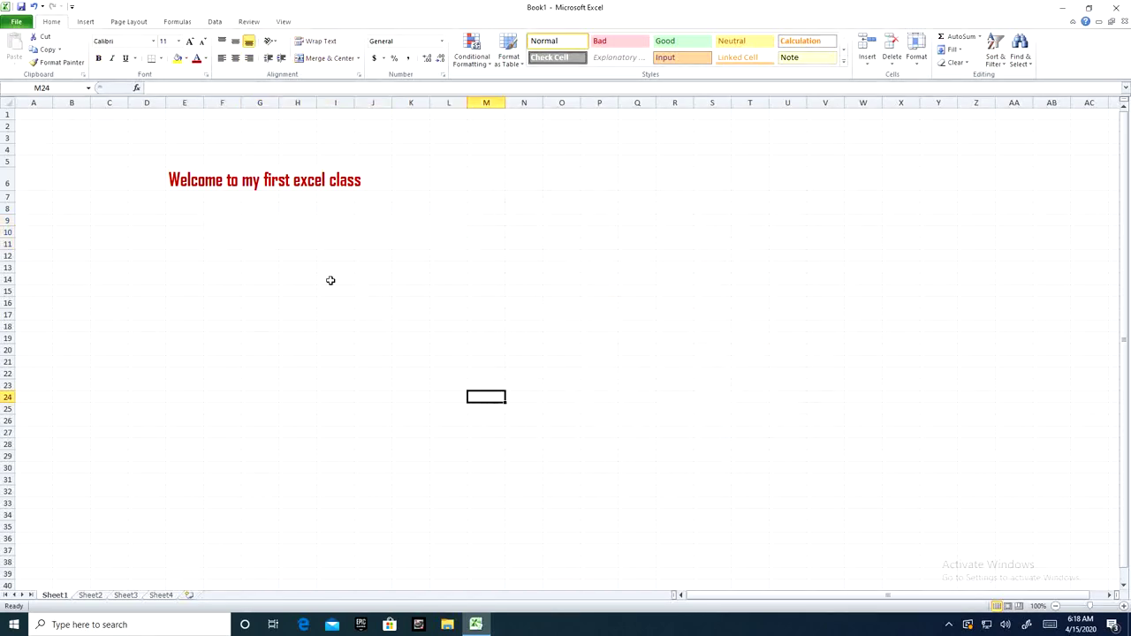
pyautogui.doubleClick(336, 232)
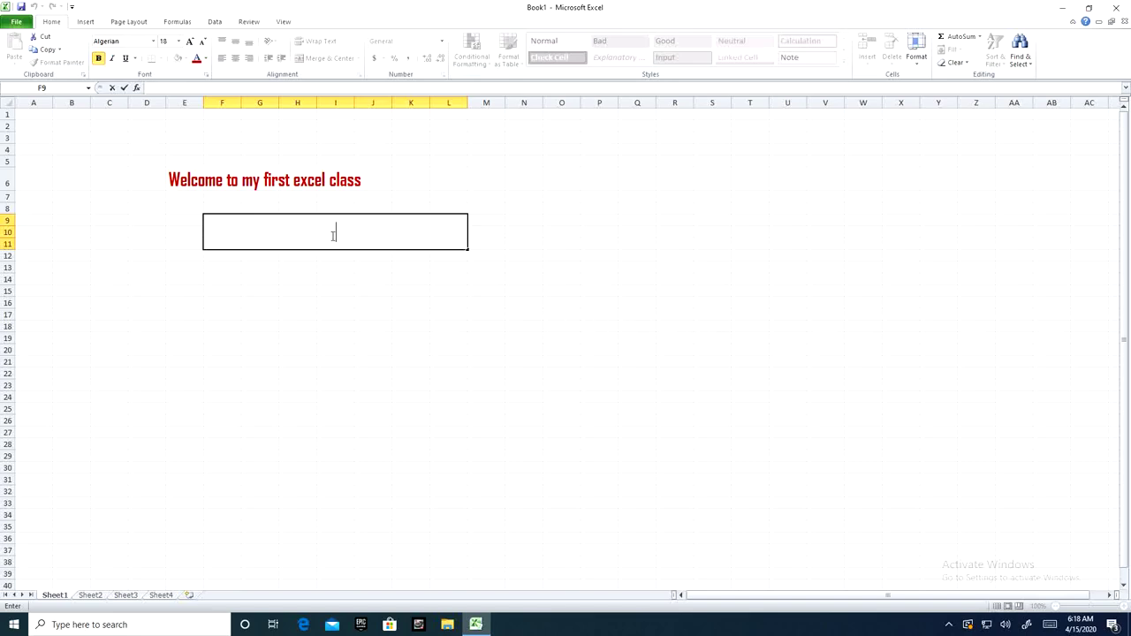
pyautogui.write('We')
pyautogui.write('lcome t')
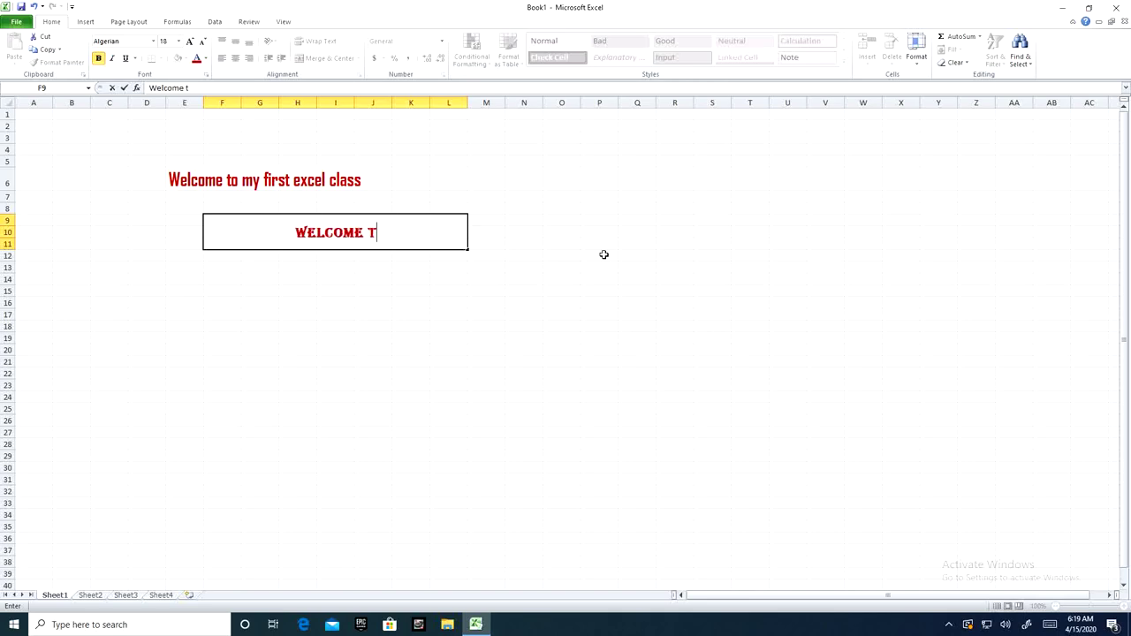
pyautogui.write('o my f')
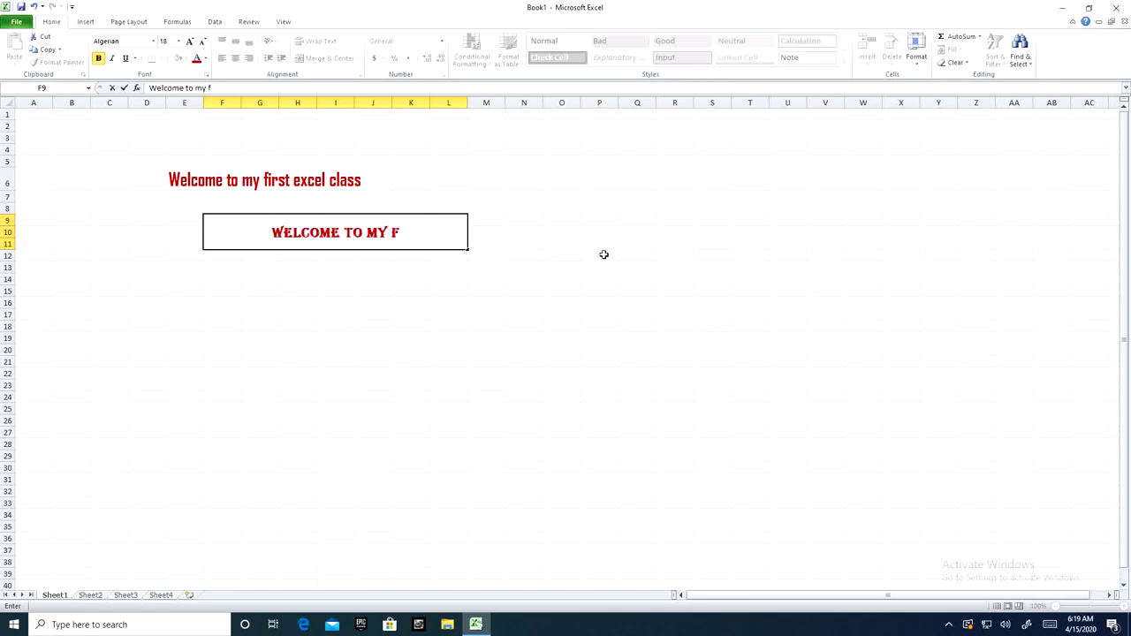
pyautogui.write('irst ')
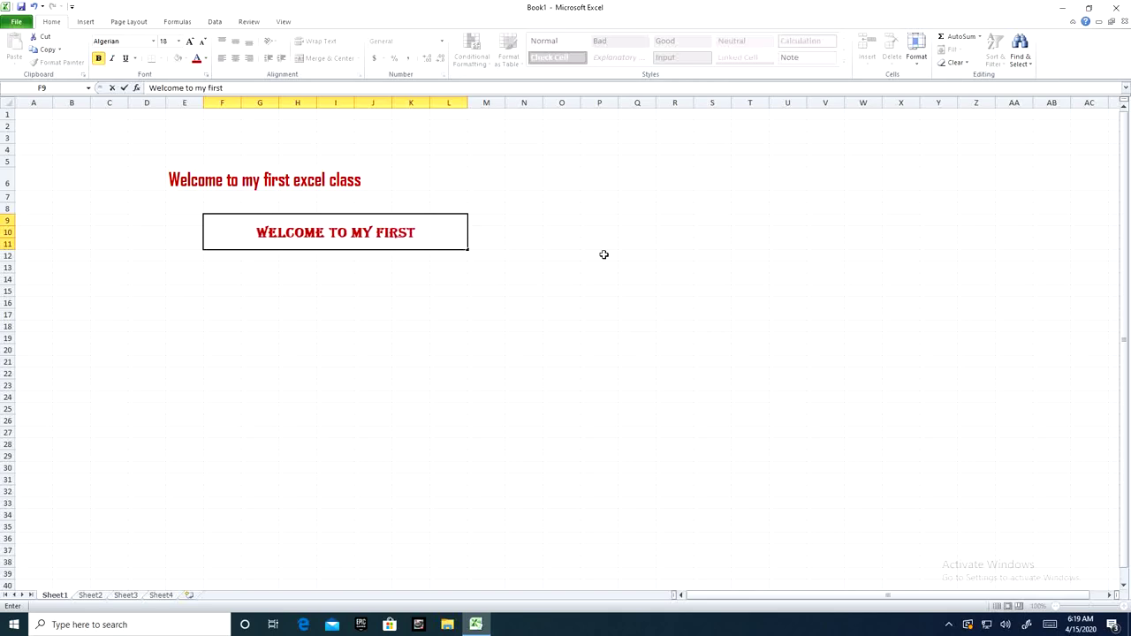
pyautogui.write('exce')
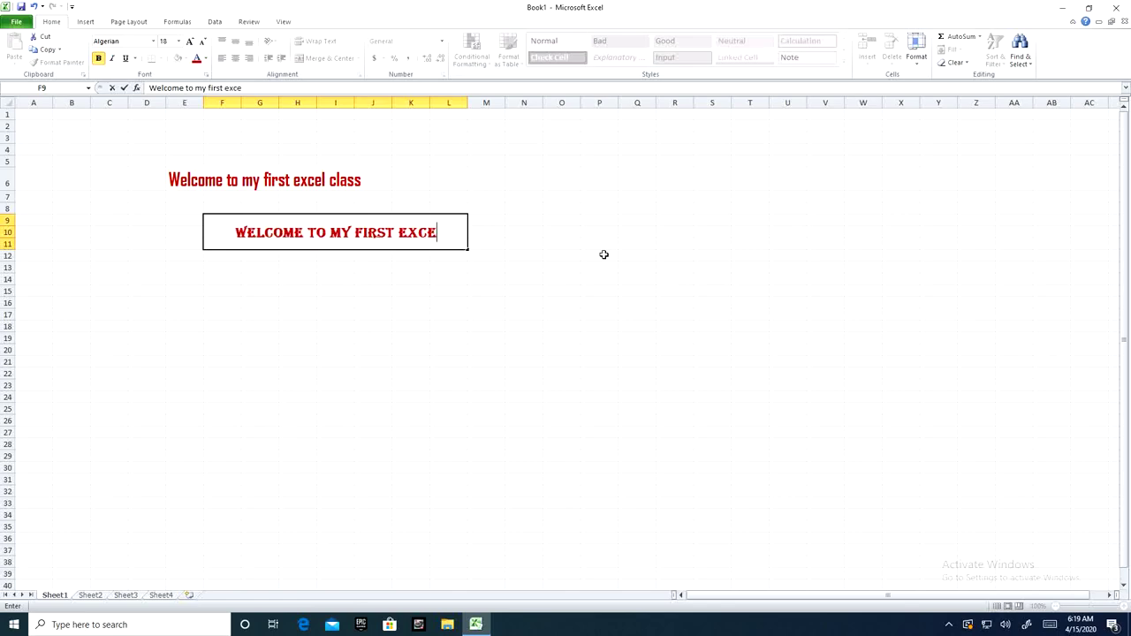
pyautogui.write('l class')
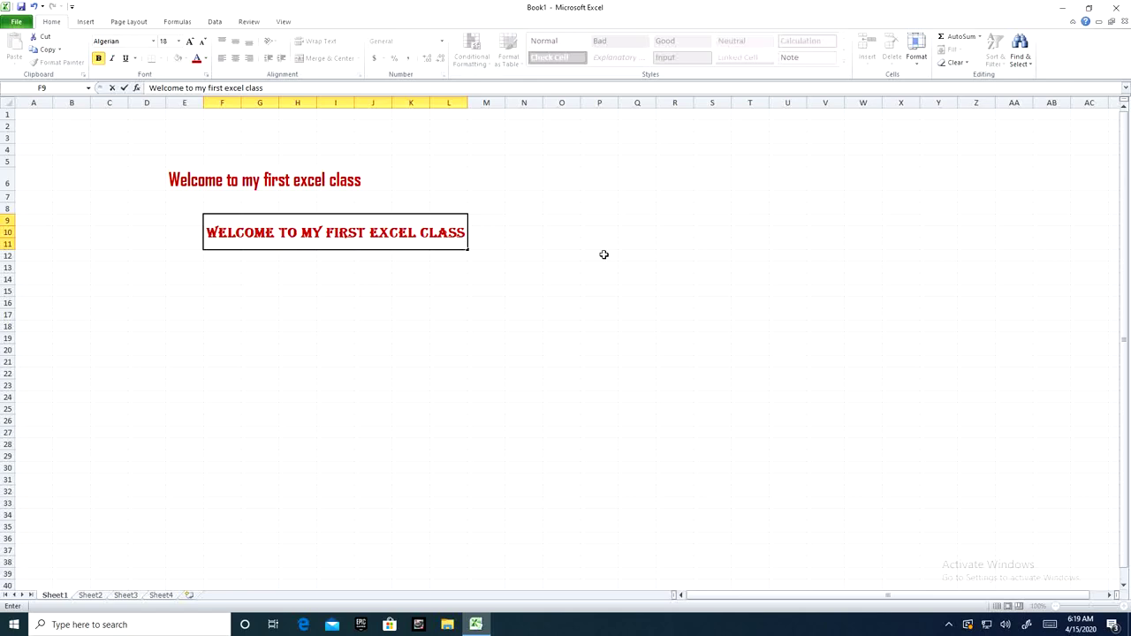
pyautogui.write('I li')
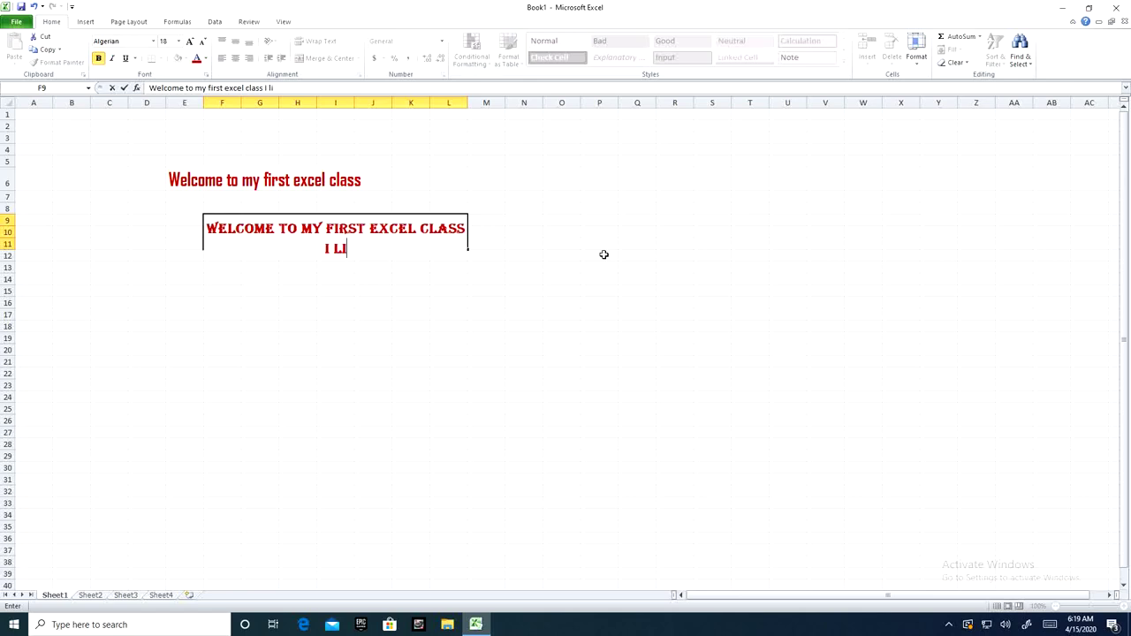
pyautogui.write('ve in Do')
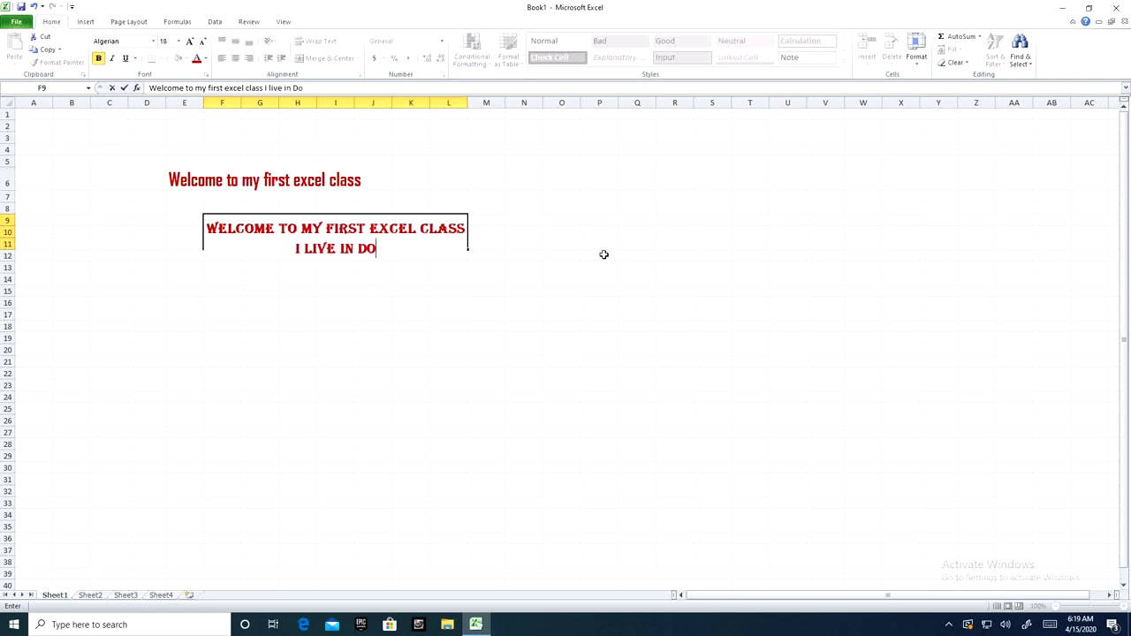
pyautogui.write('ha, ')
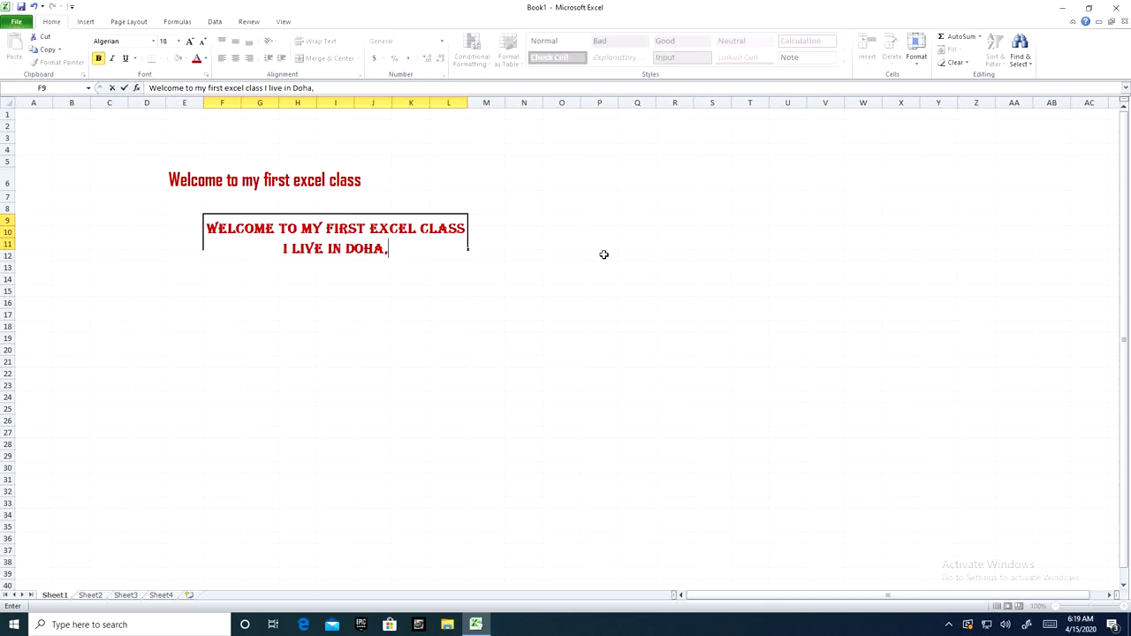
pyautogui.write('Qatar')
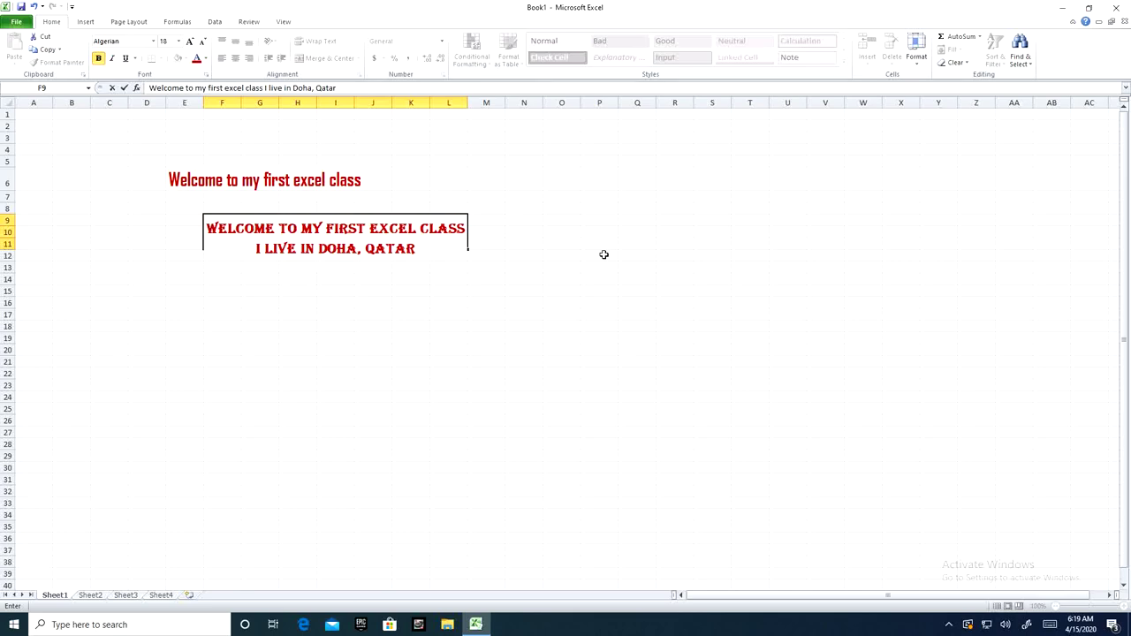
pyautogui.click(604, 254)
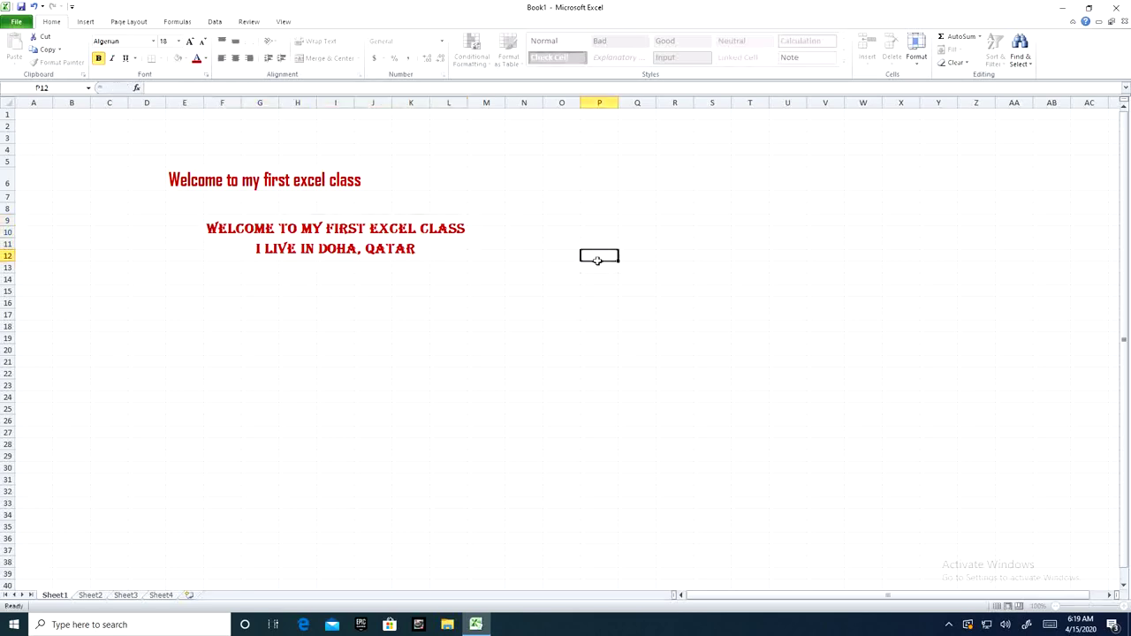
pyautogui.click(348, 236)
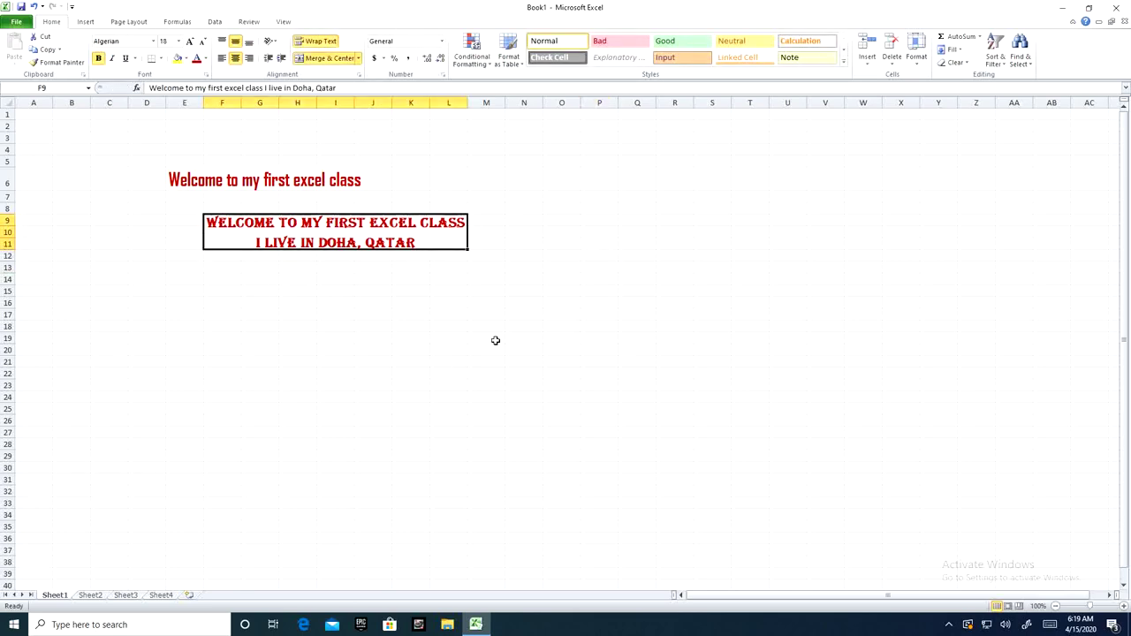
pyautogui.doubleClick(422, 227)
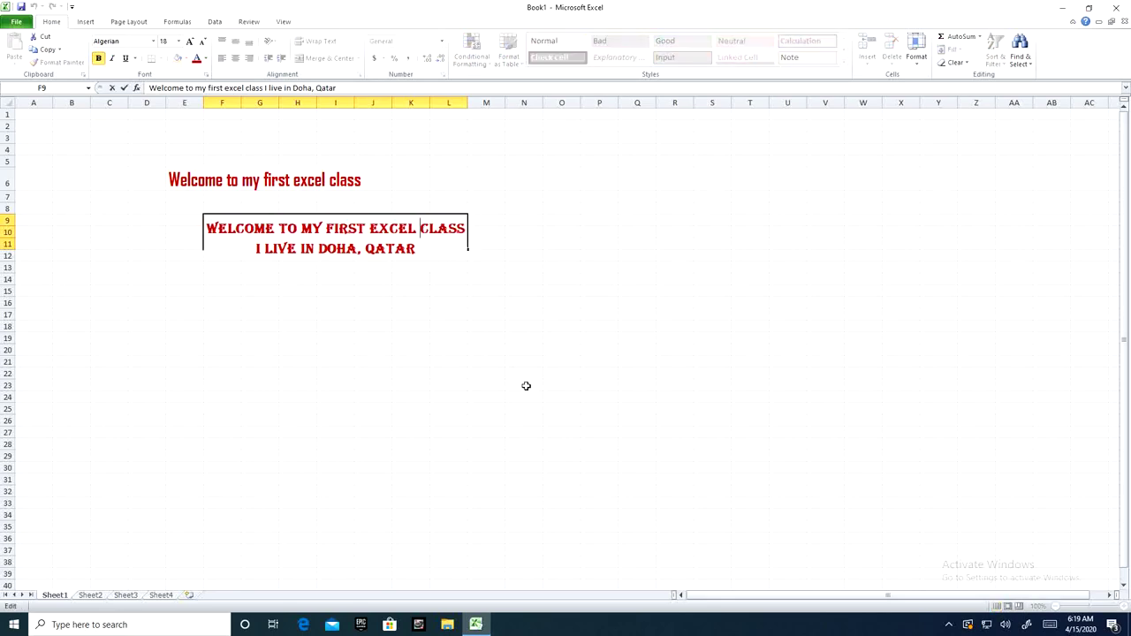
pyautogui.press('Return')
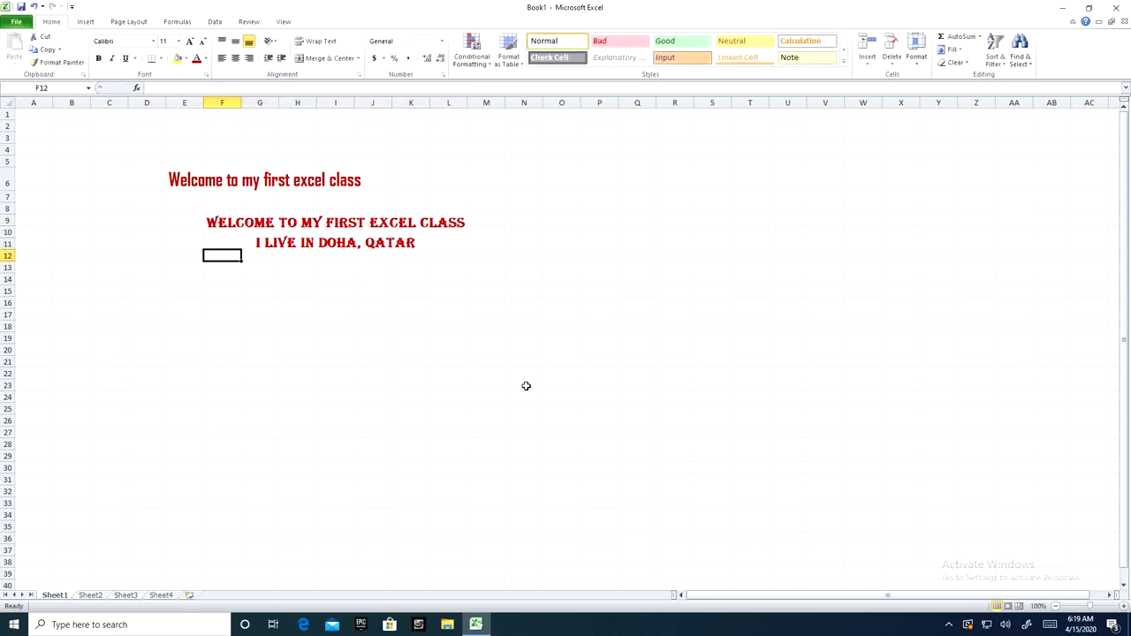
pyautogui.click(366, 235)
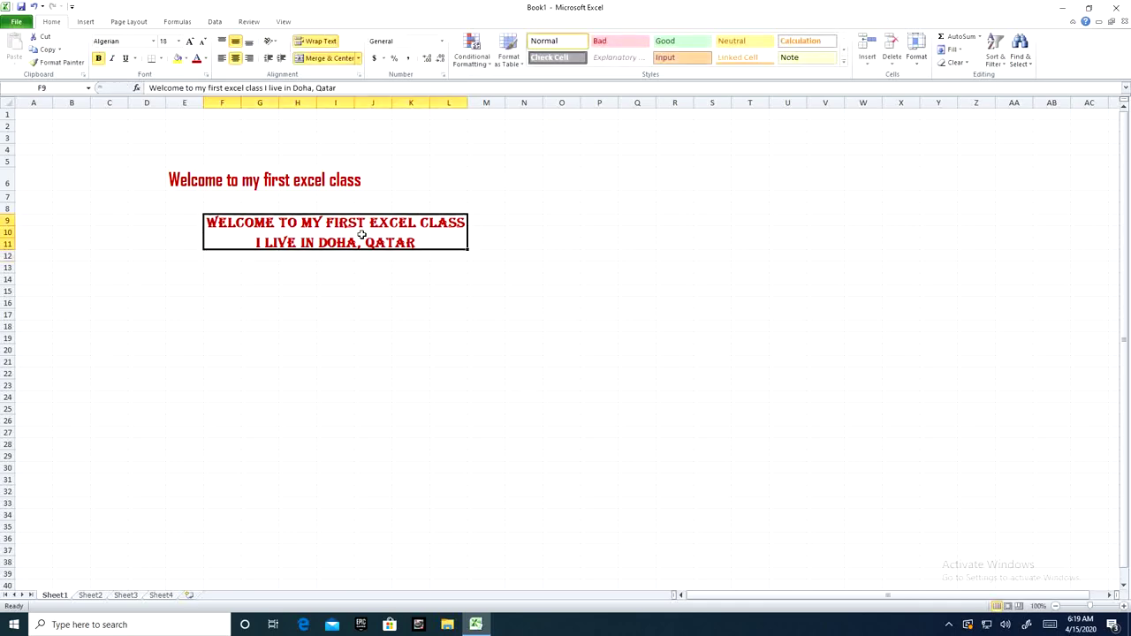
pyautogui.doubleClick(422, 222)
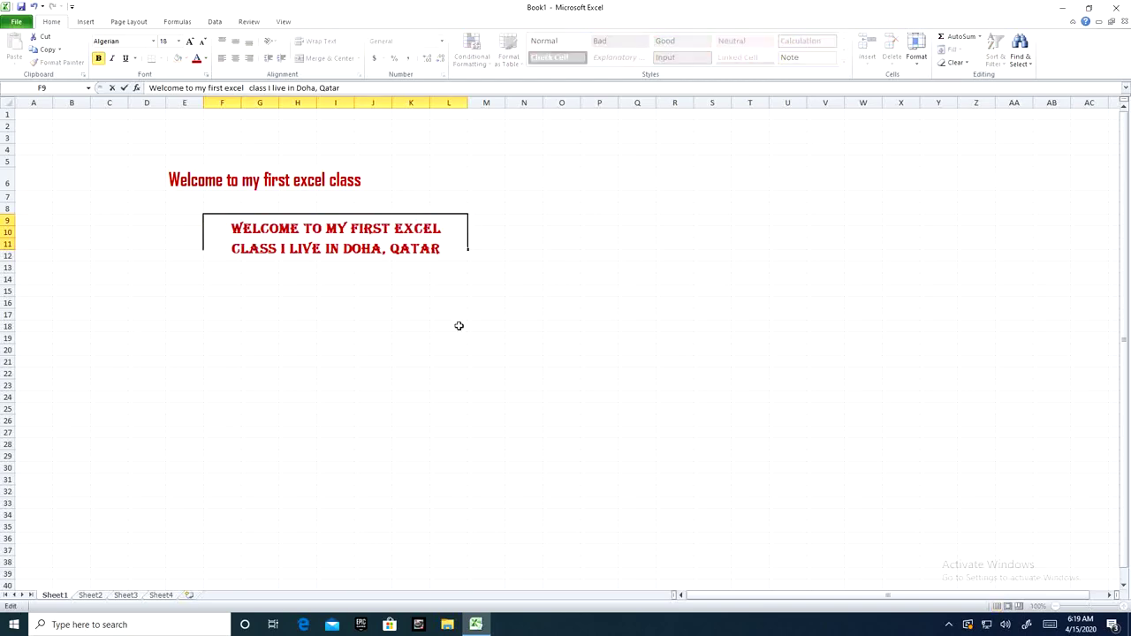
pyautogui.doubleClick(232, 250)
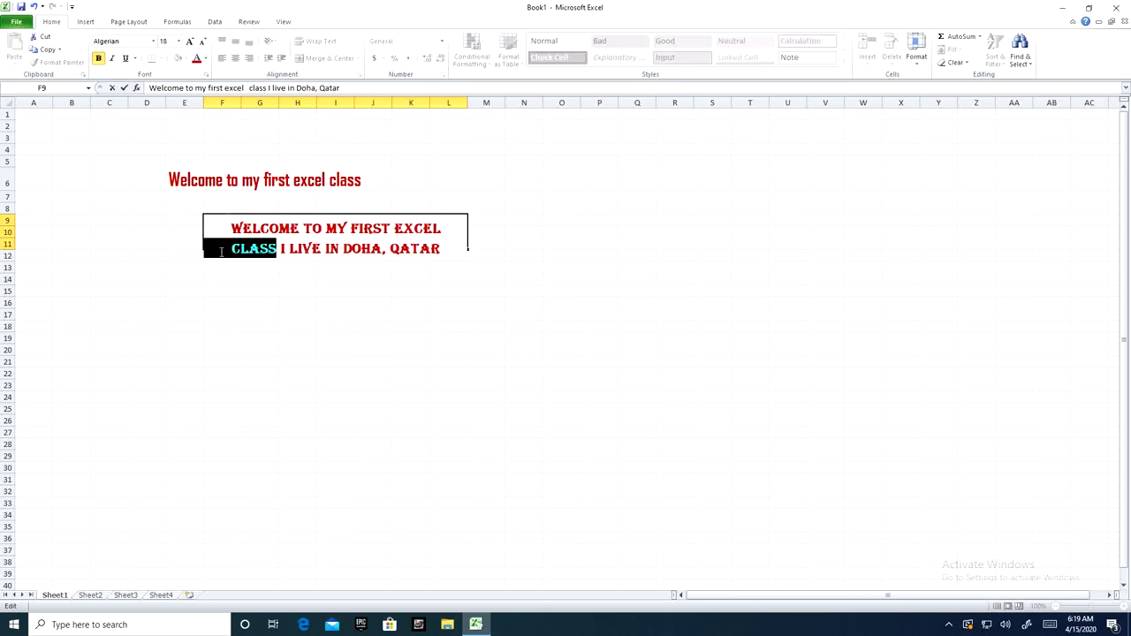
pyautogui.press('Left')
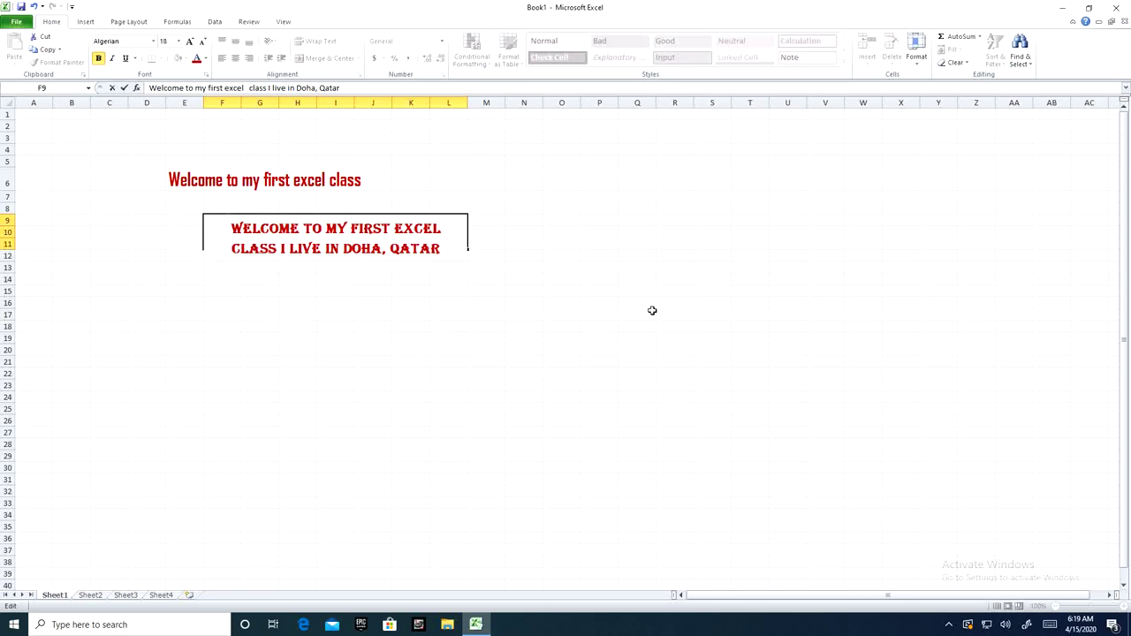
pyautogui.press('BackSpace')
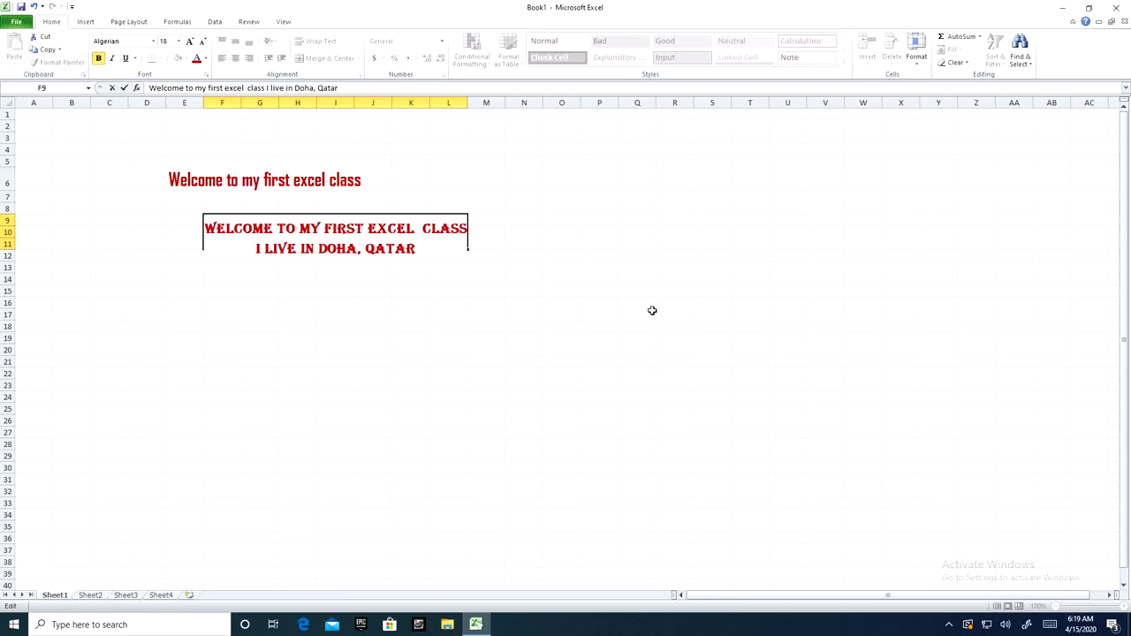
pyautogui.press('BackSpace')
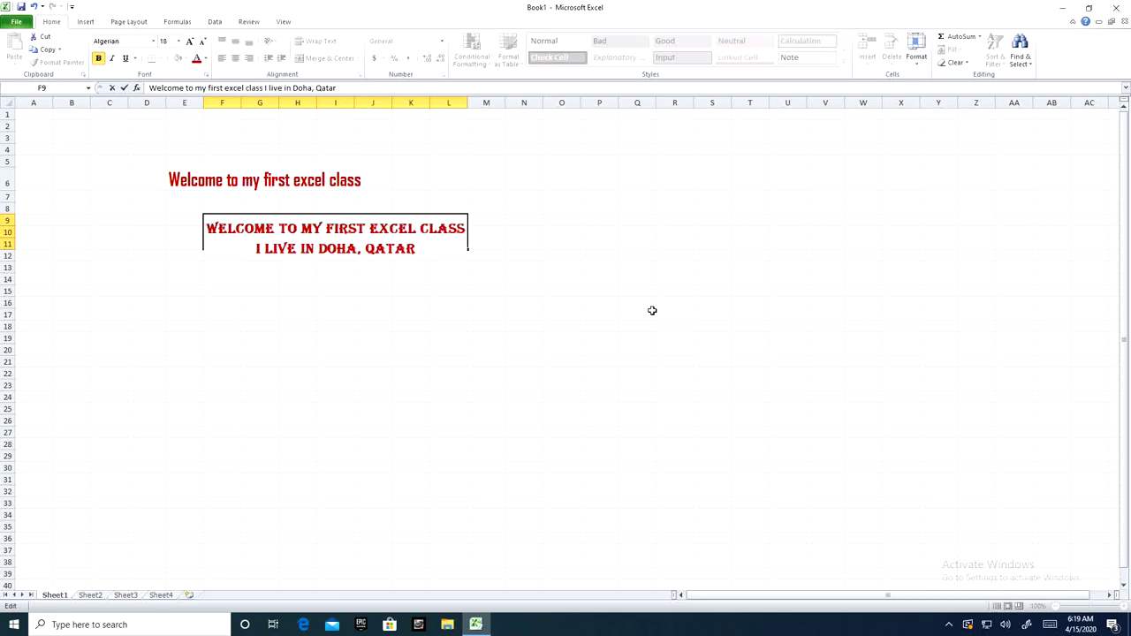
pyautogui.click(350, 421)
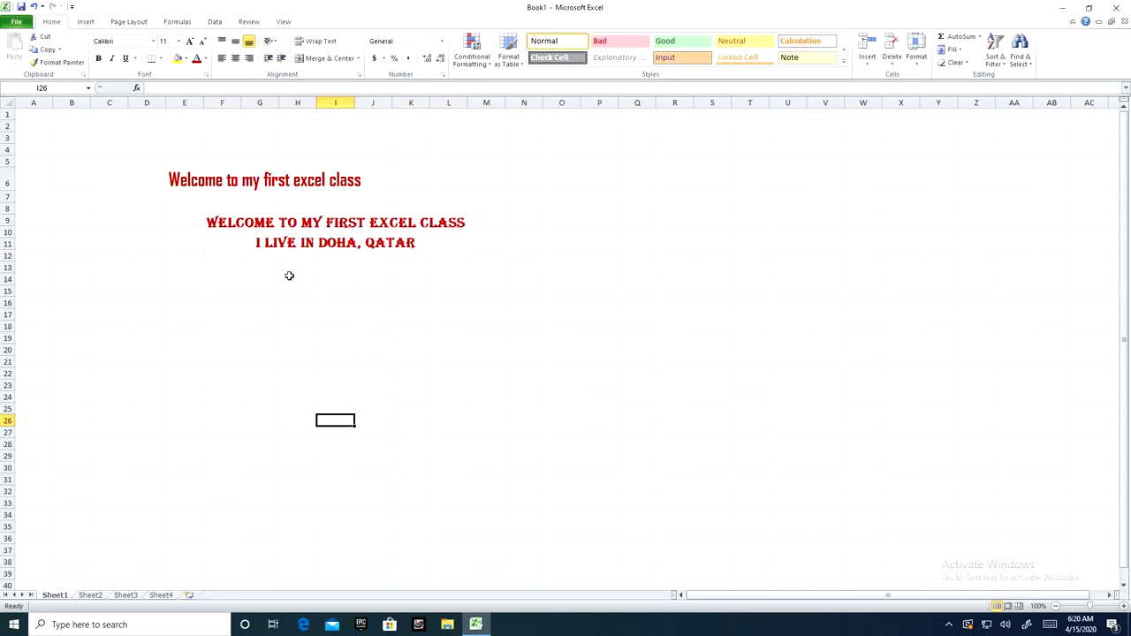
# - Open Format Cells for the merged welcome cell and preview a dashed outline border
pyautogui.click(345, 234)
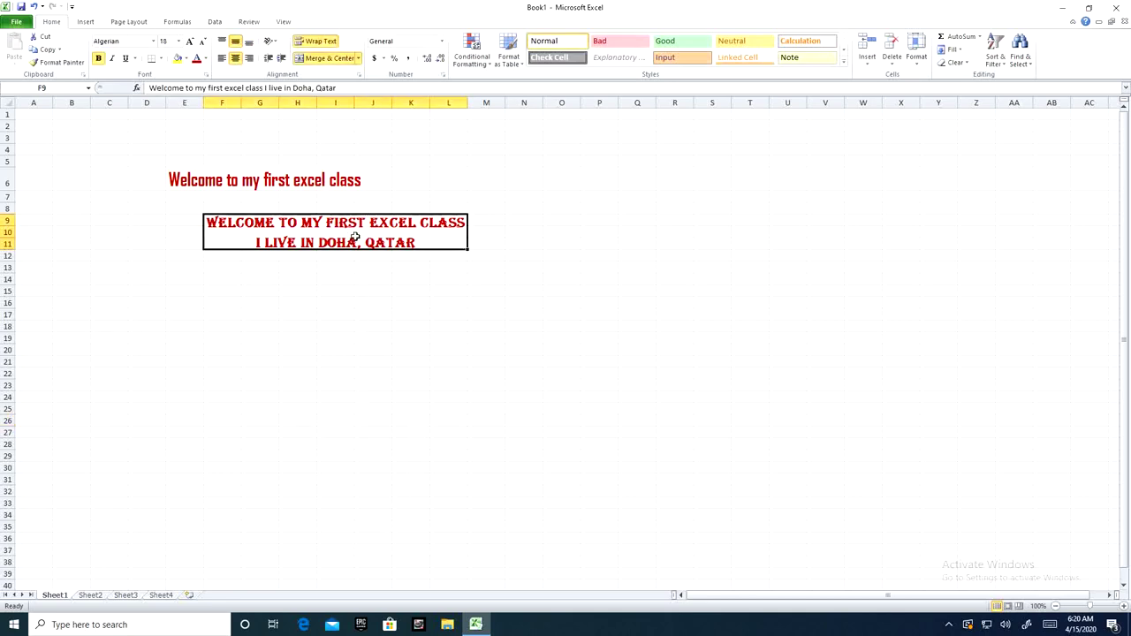
pyautogui.rightClick(243, 234)
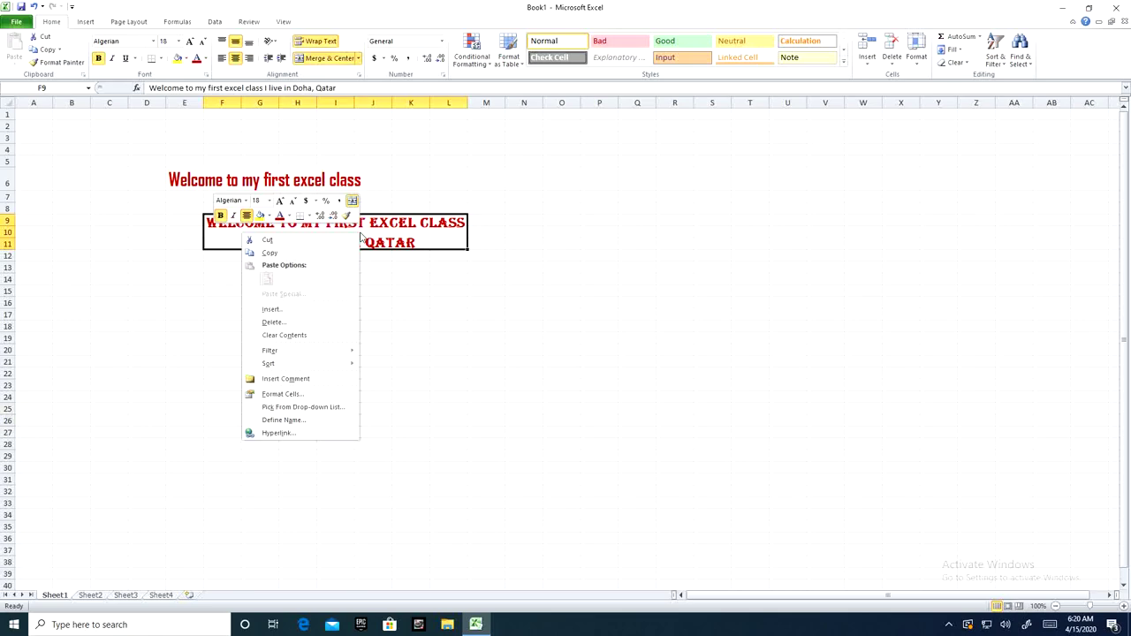
pyautogui.click(308, 400)
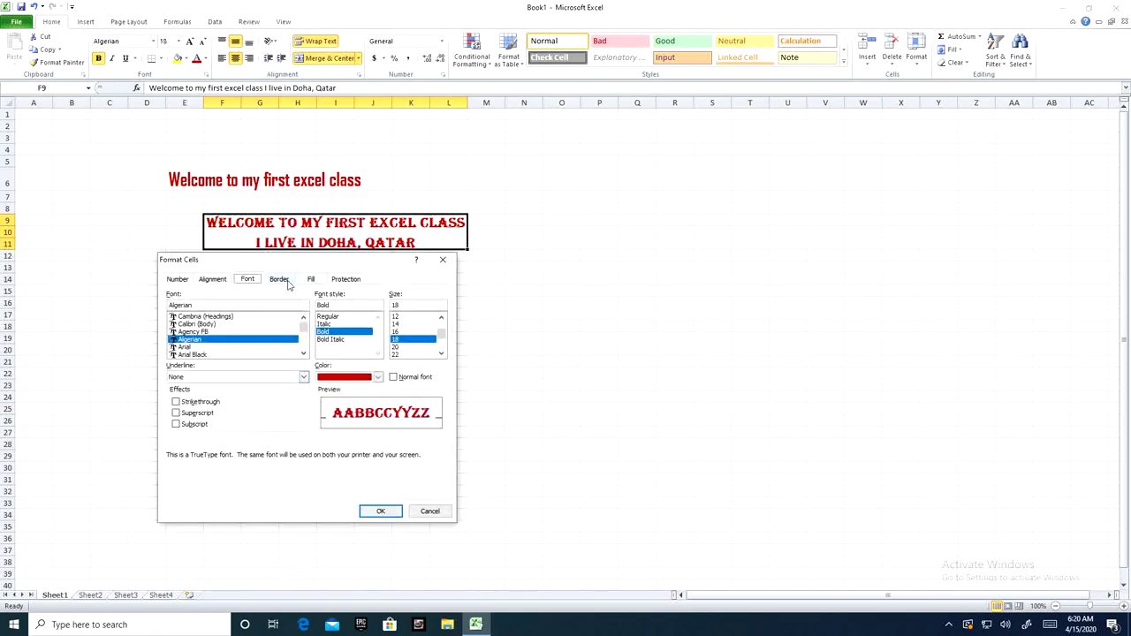
pyautogui.click(279, 280)
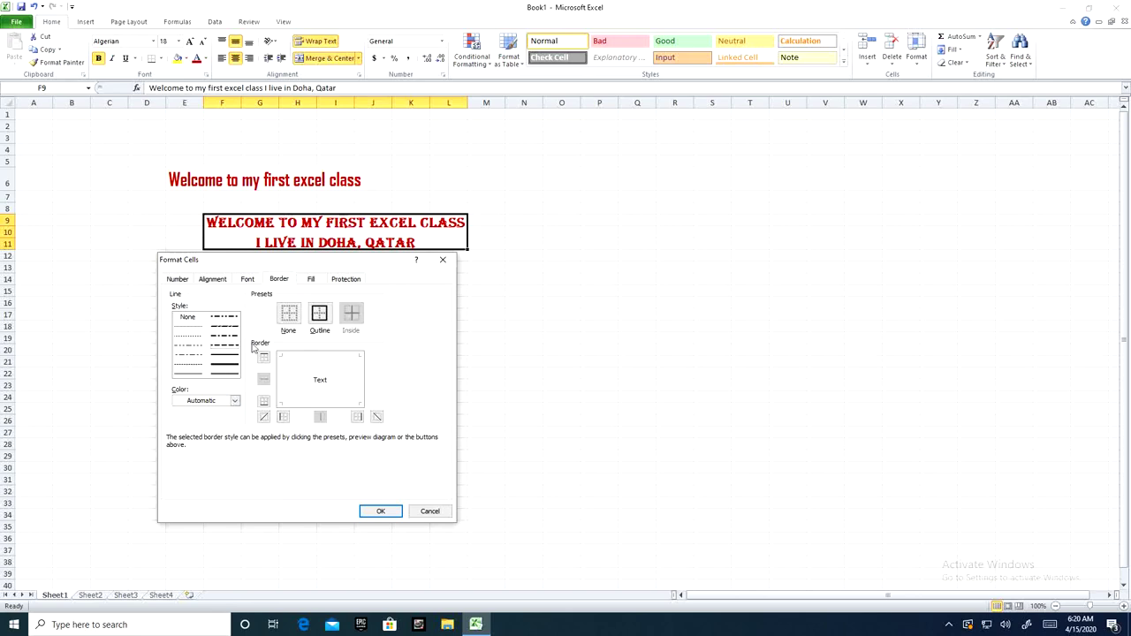
pyautogui.click(320, 316)
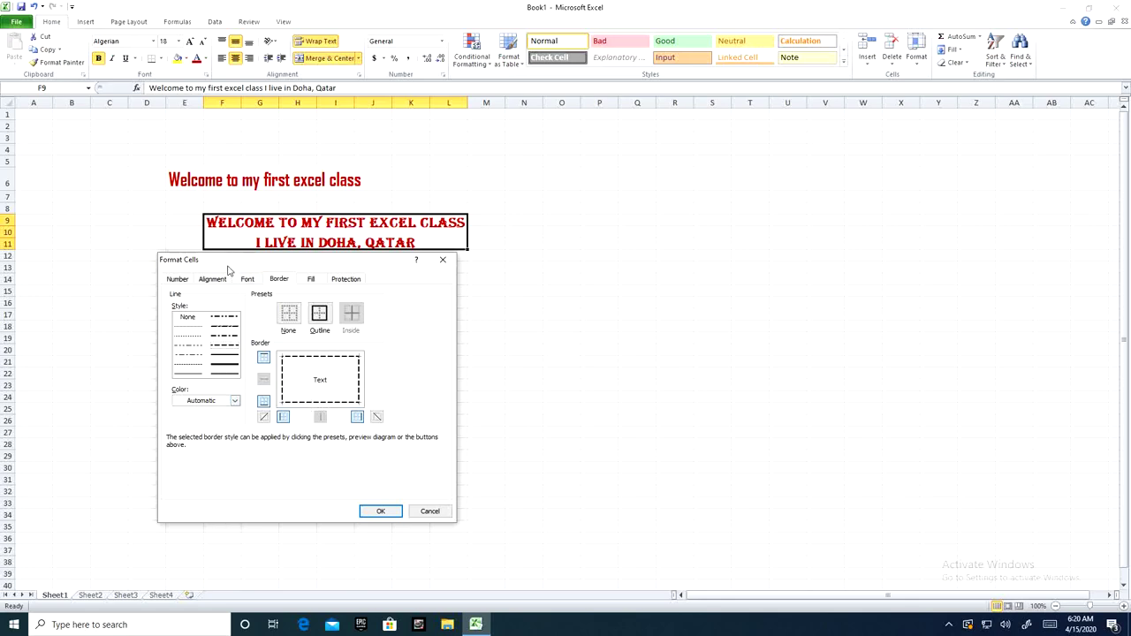
# - Fill the merged cell light green with an automatic-colour dotted pattern and apply with OK
pyautogui.click(312, 280)
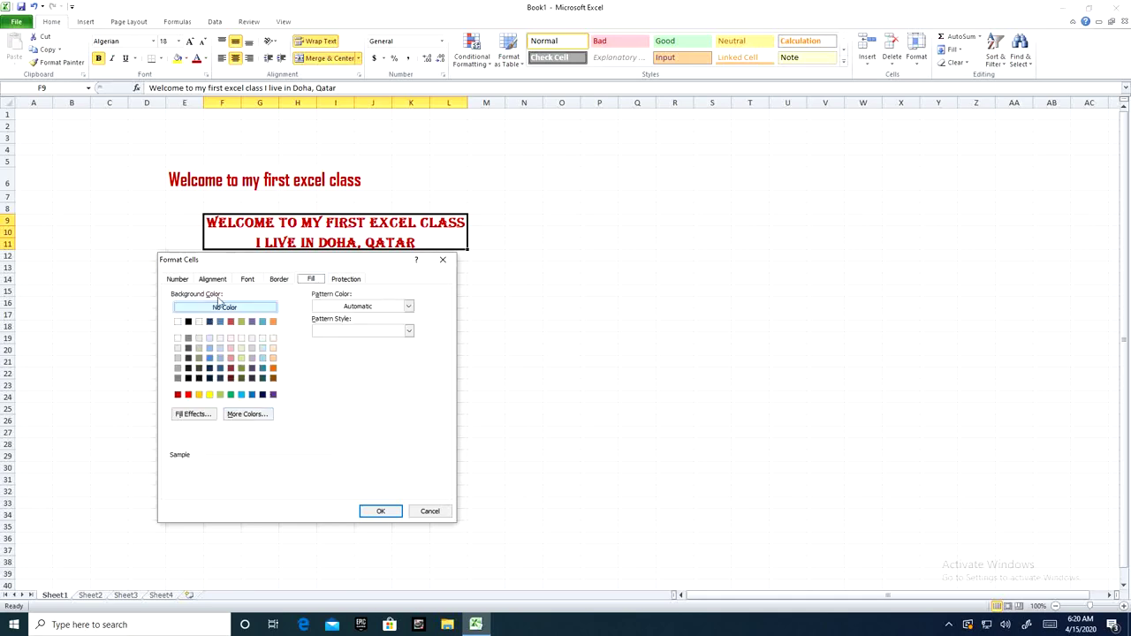
pyautogui.moveTo(296, 261); pyautogui.dragTo(623, 254)
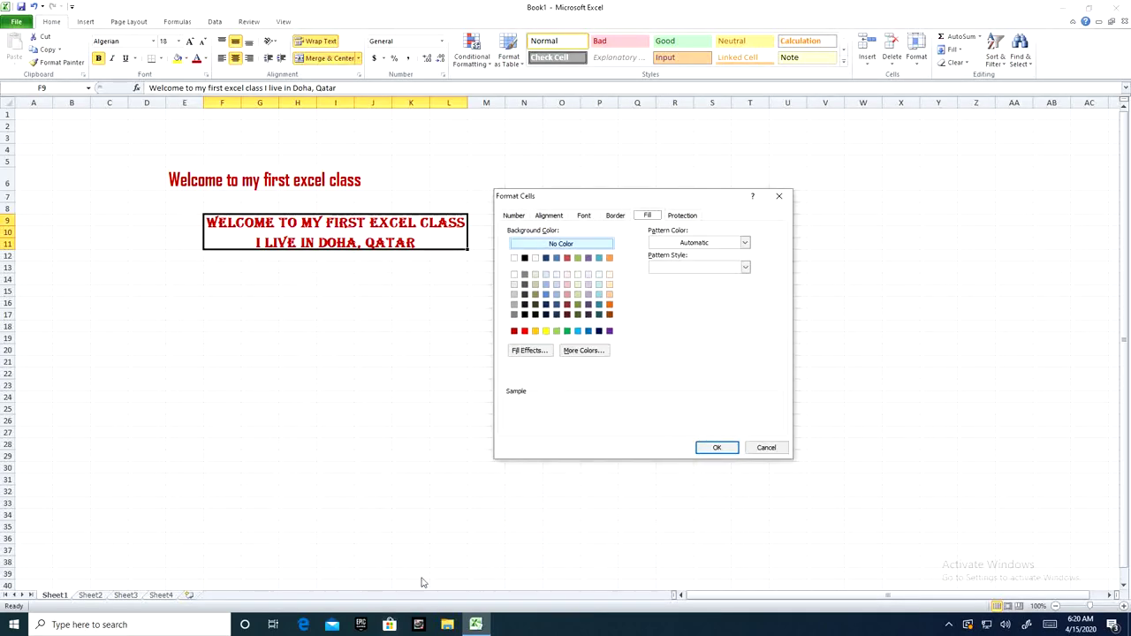
pyautogui.click(556, 330)
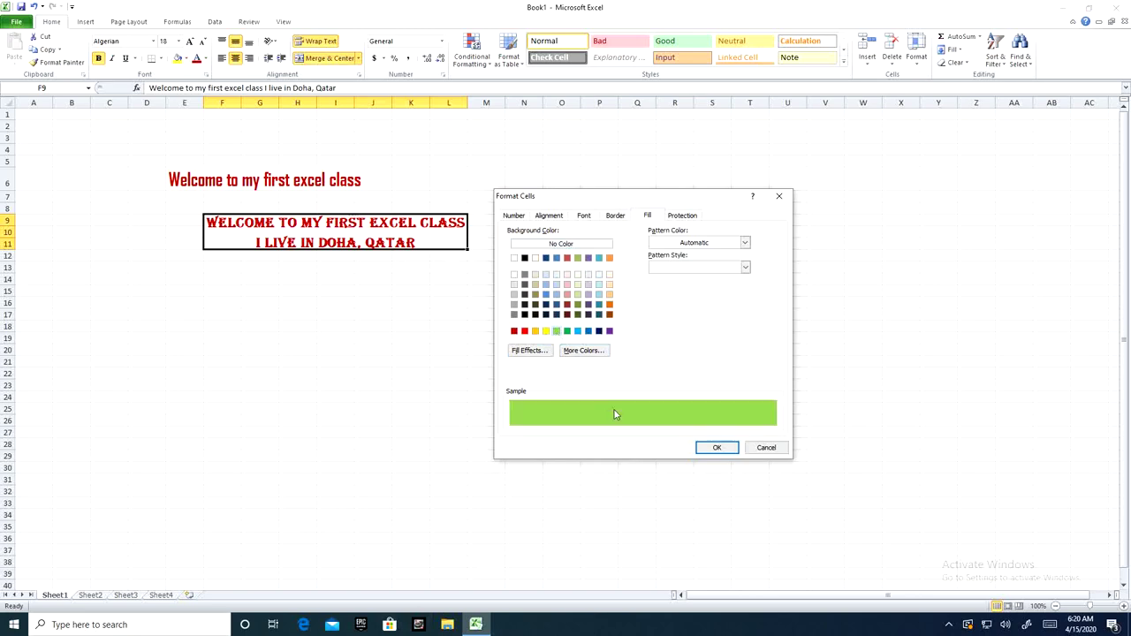
pyautogui.click(745, 243)
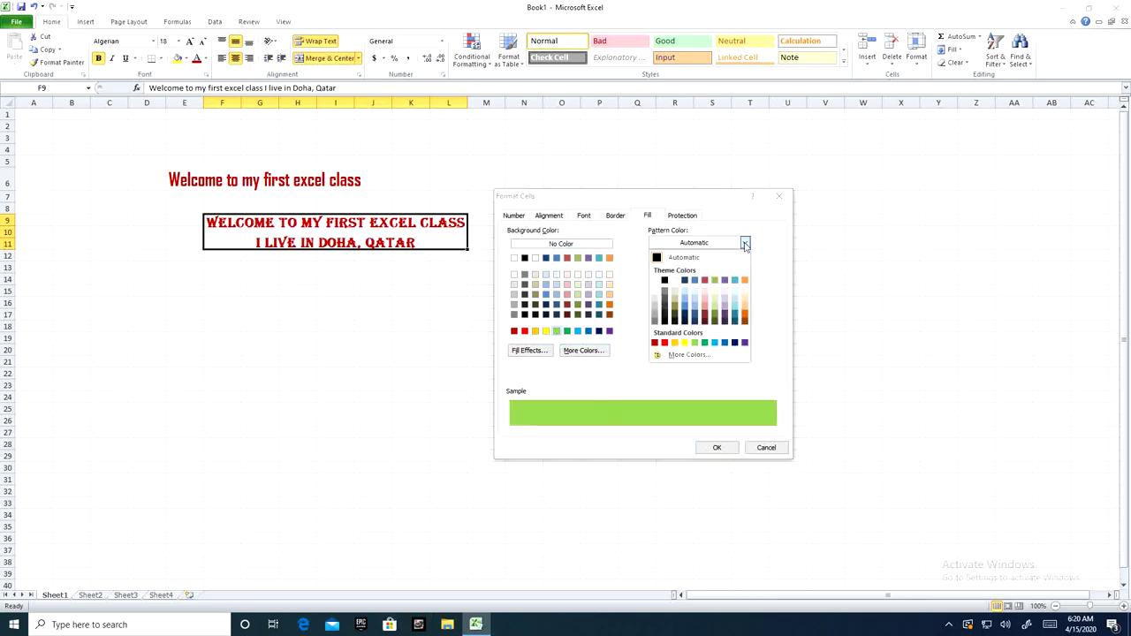
pyautogui.click(832, 248)
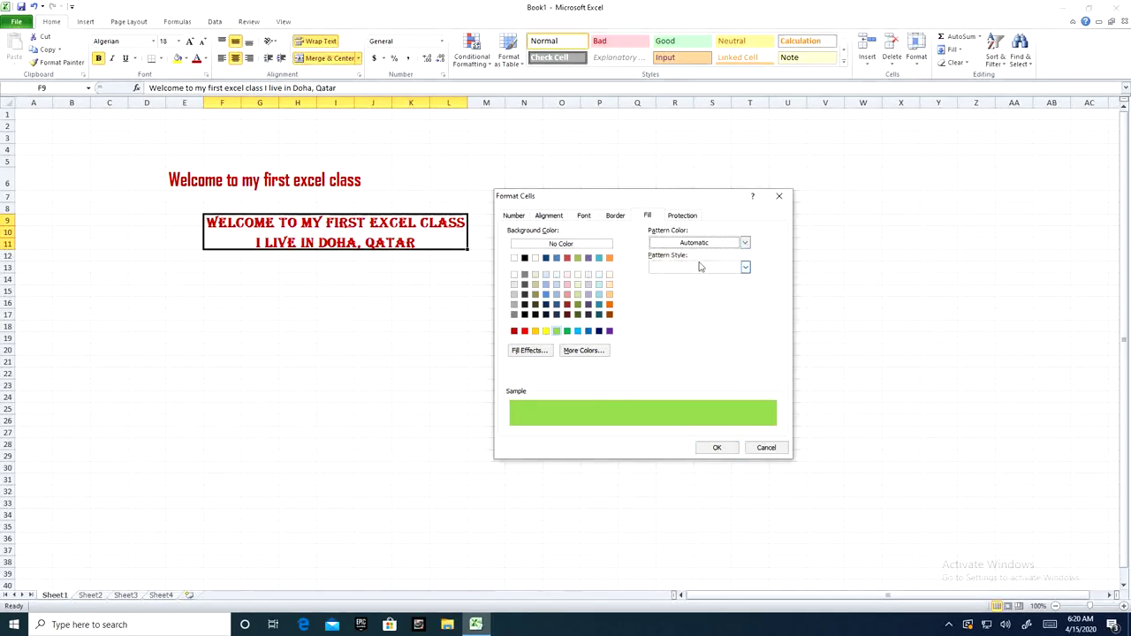
pyautogui.click(747, 268)
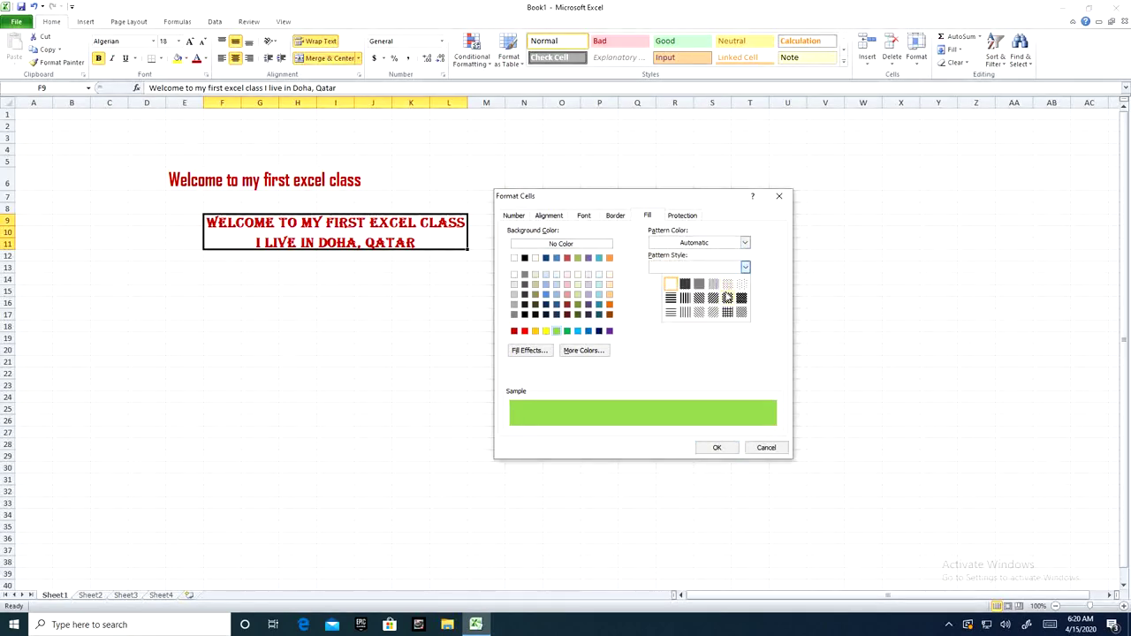
pyautogui.click(729, 289)
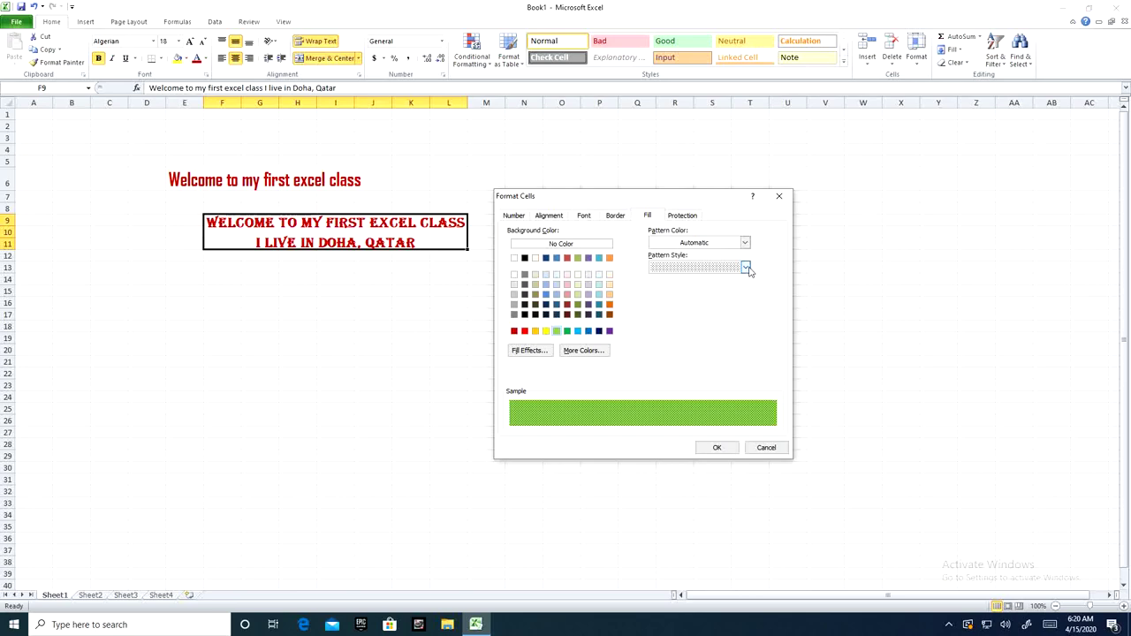
pyautogui.click(747, 267)
pyautogui.click(745, 290)
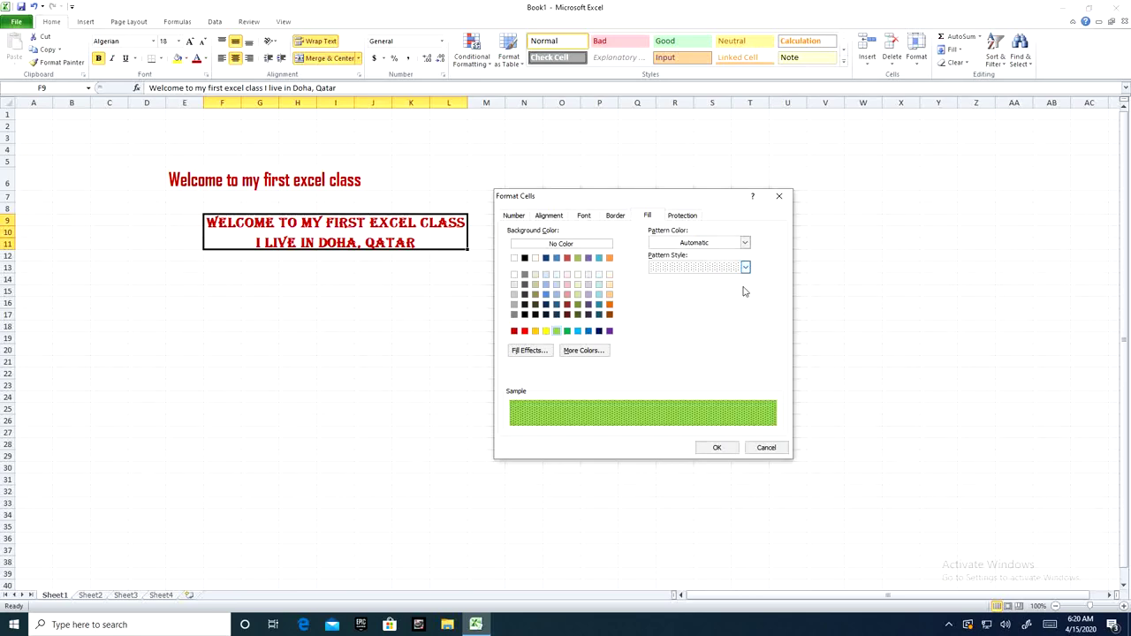
pyautogui.click(718, 449)
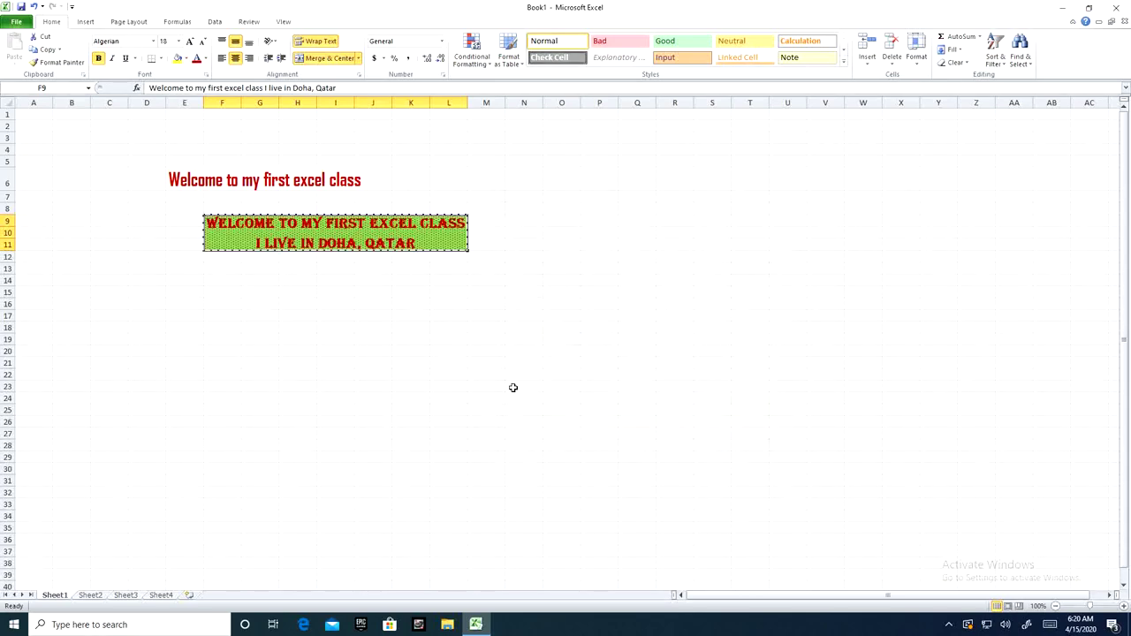
pyautogui.click(513, 386)
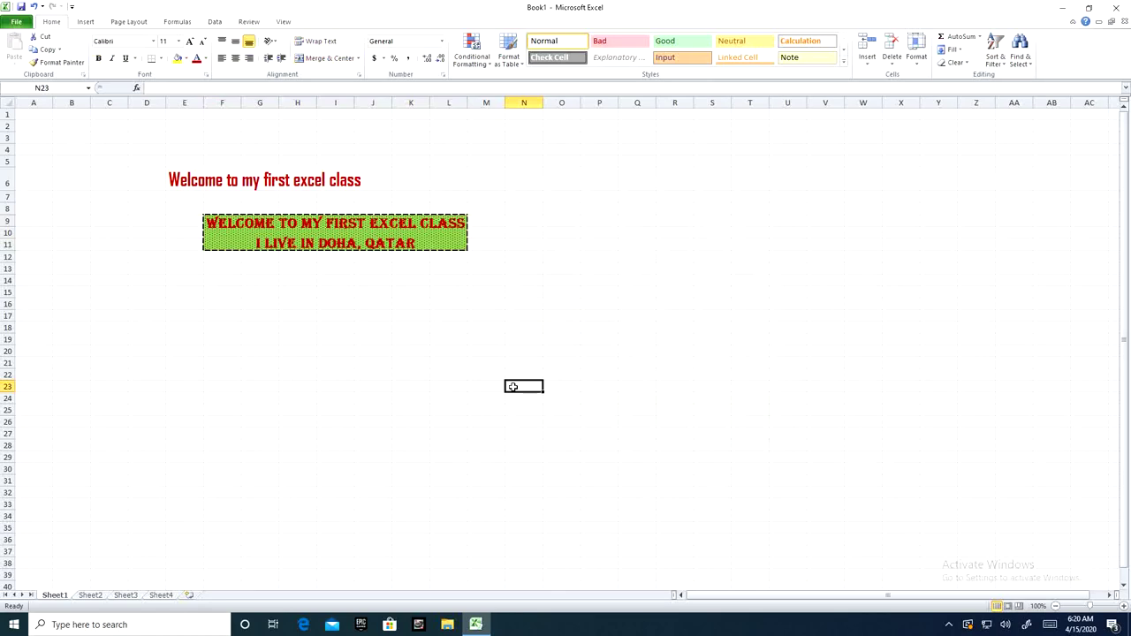